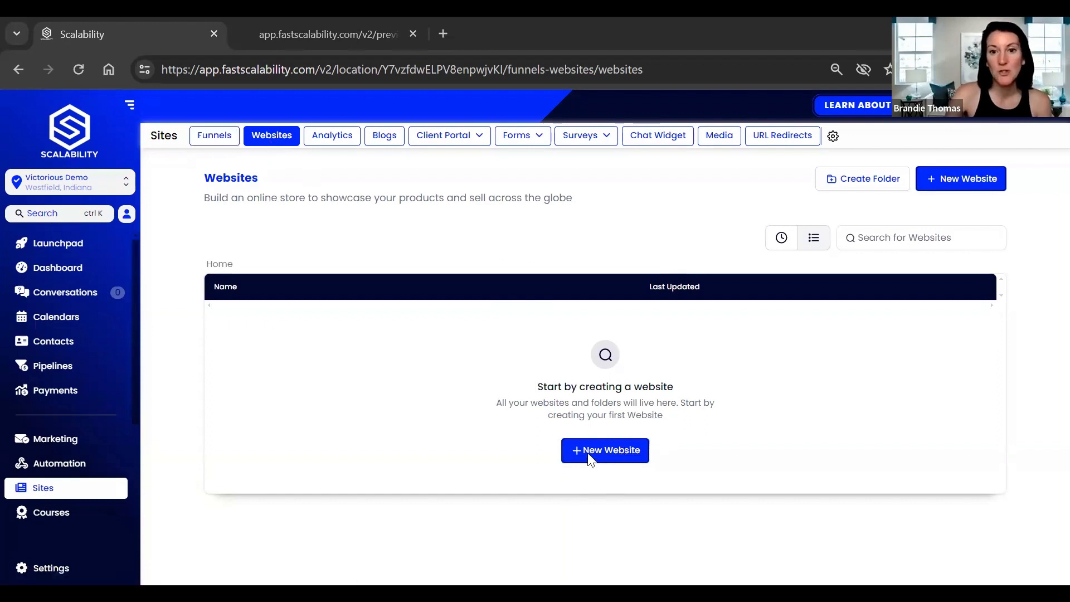
Create a new website with the From templates option to reach the Template Library.
left_click(576, 457)
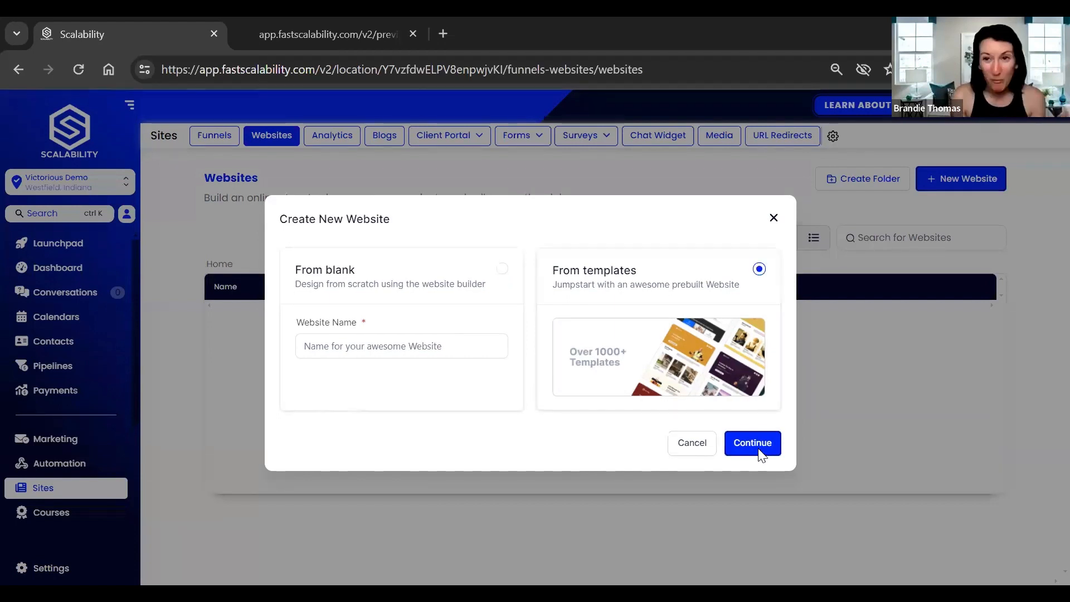
left_click(761, 454)
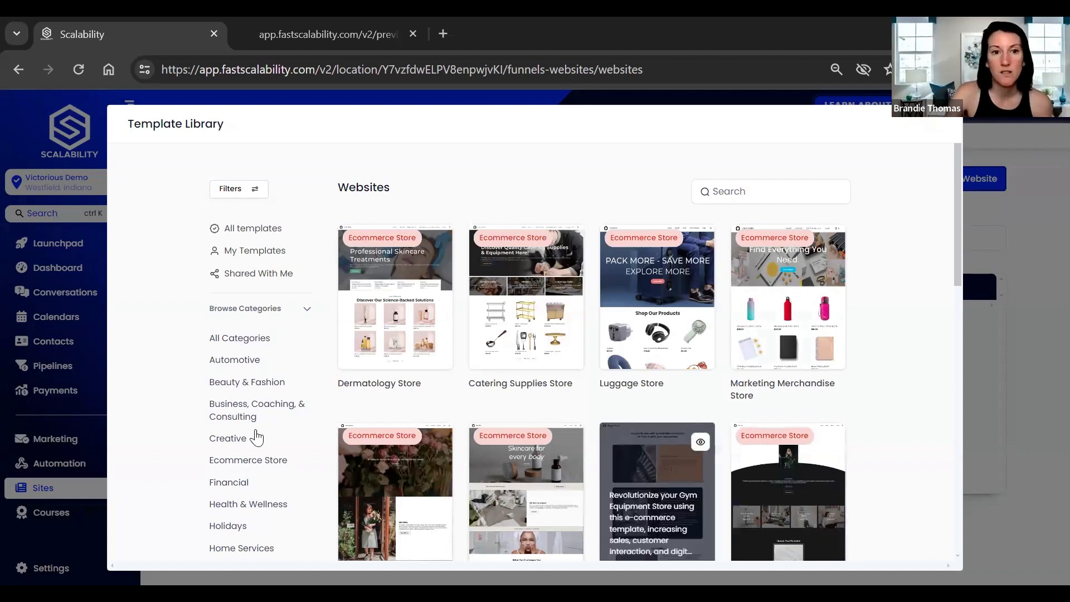
Browse the website templates in the Template Library.
scroll(251, 424, "down", 5)
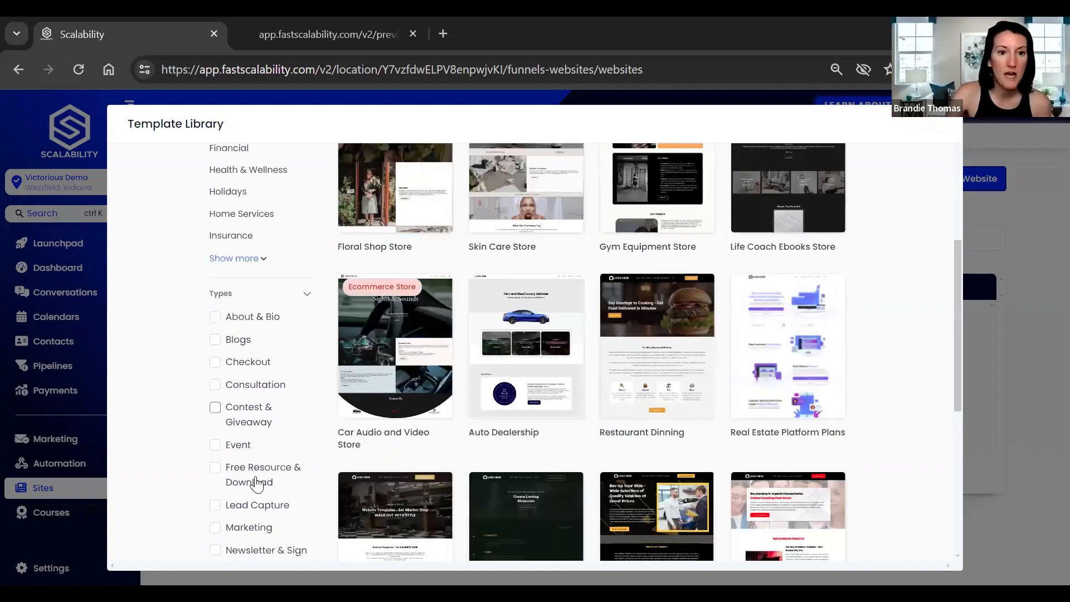
scroll(943, 375, "down", 3)
scroll(958, 364, "down", 1)
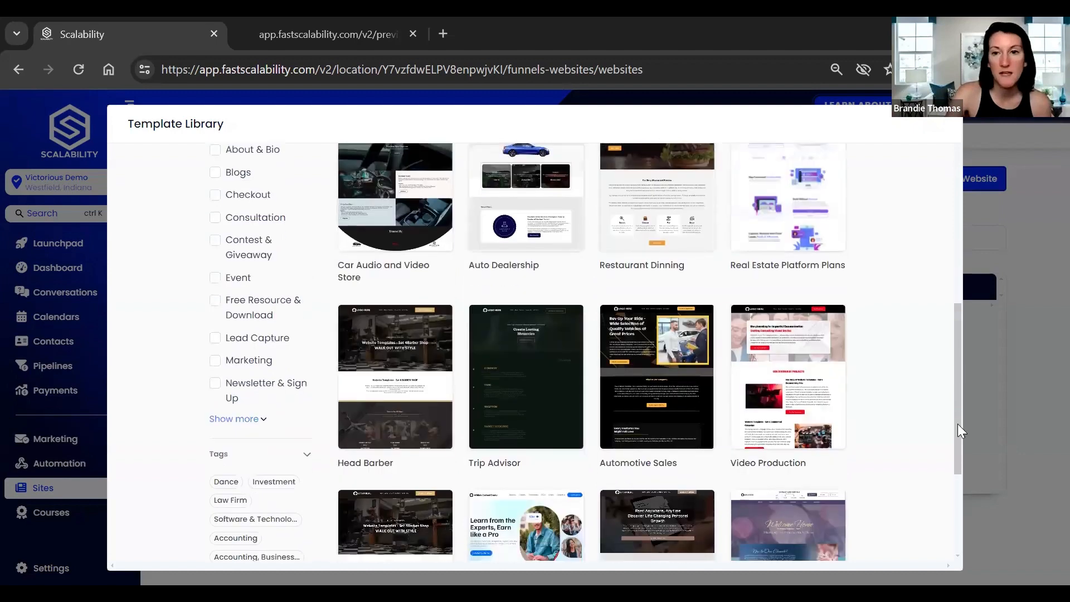
scroll(957, 453, "down", 4)
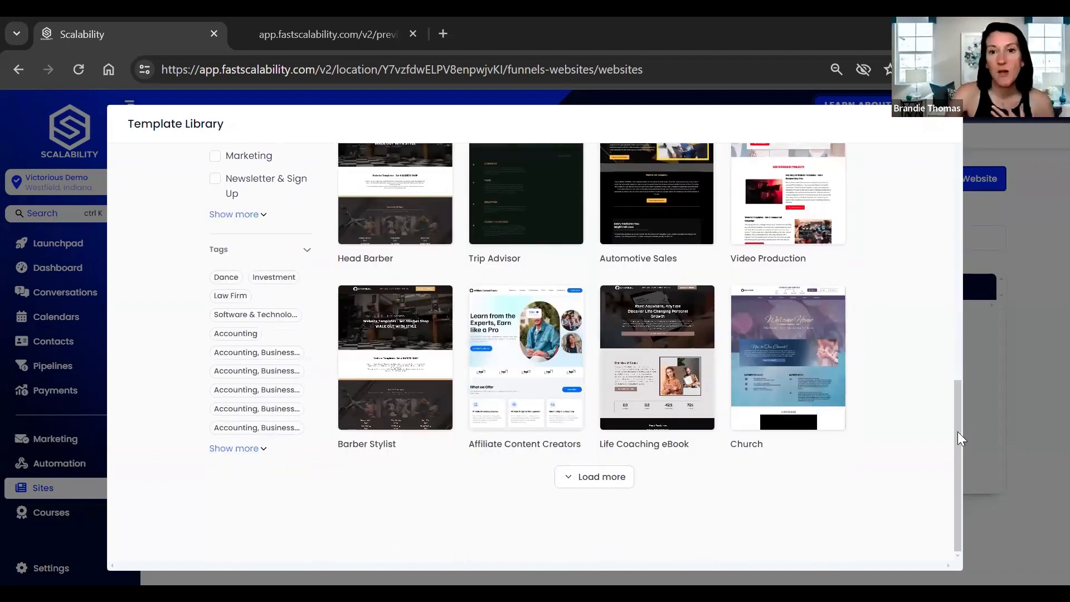
scroll(955, 247, "up", 1)
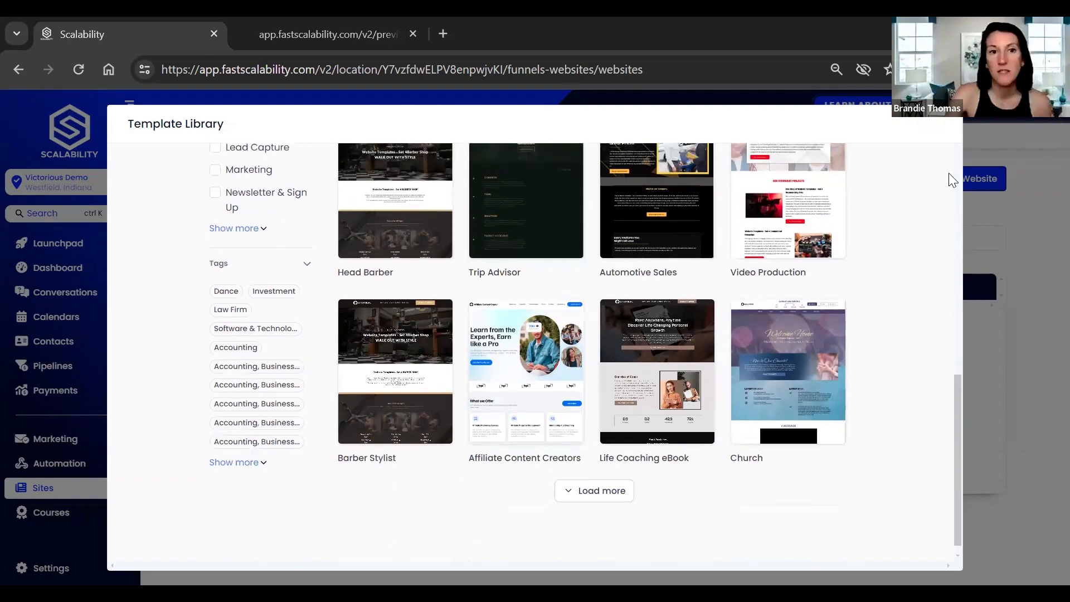
scroll(812, 172, "up", 8)
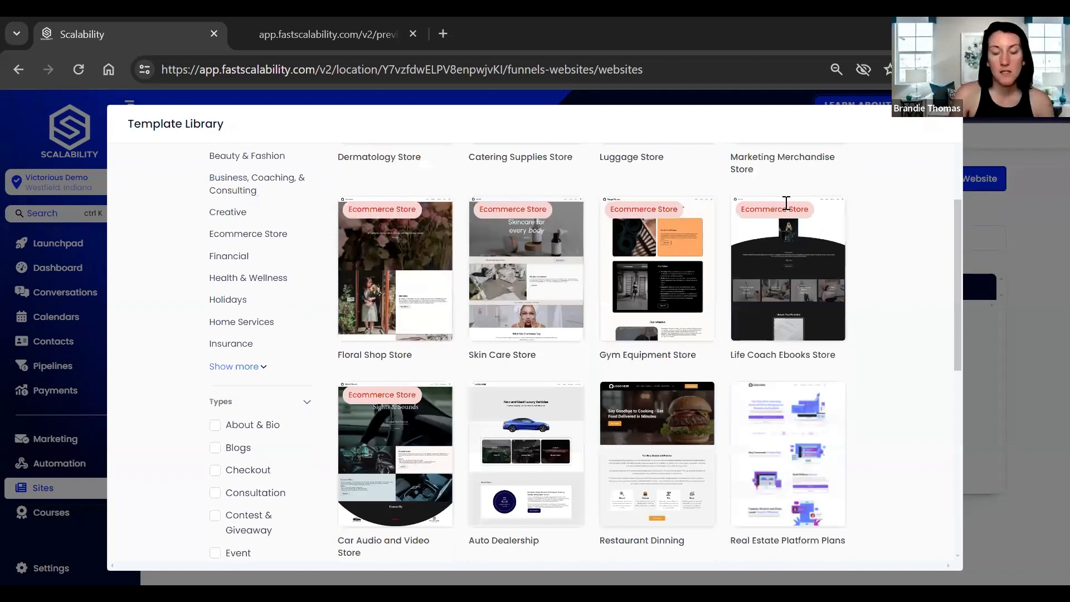
scroll(785, 203, "up", 4)
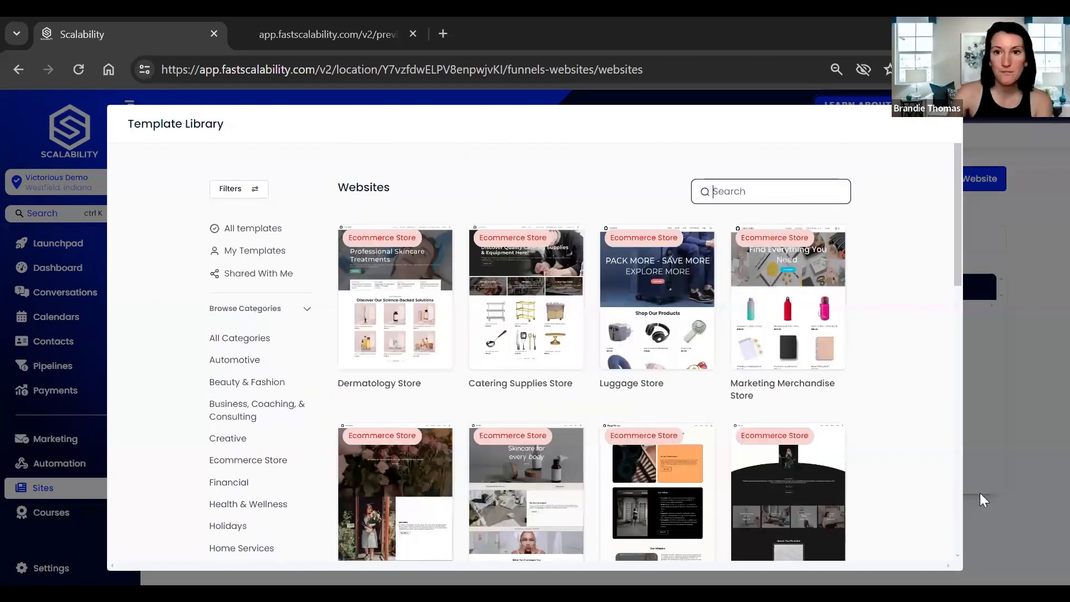
Search the library for 'business' and preview the General Business Coaching template.
type("business")
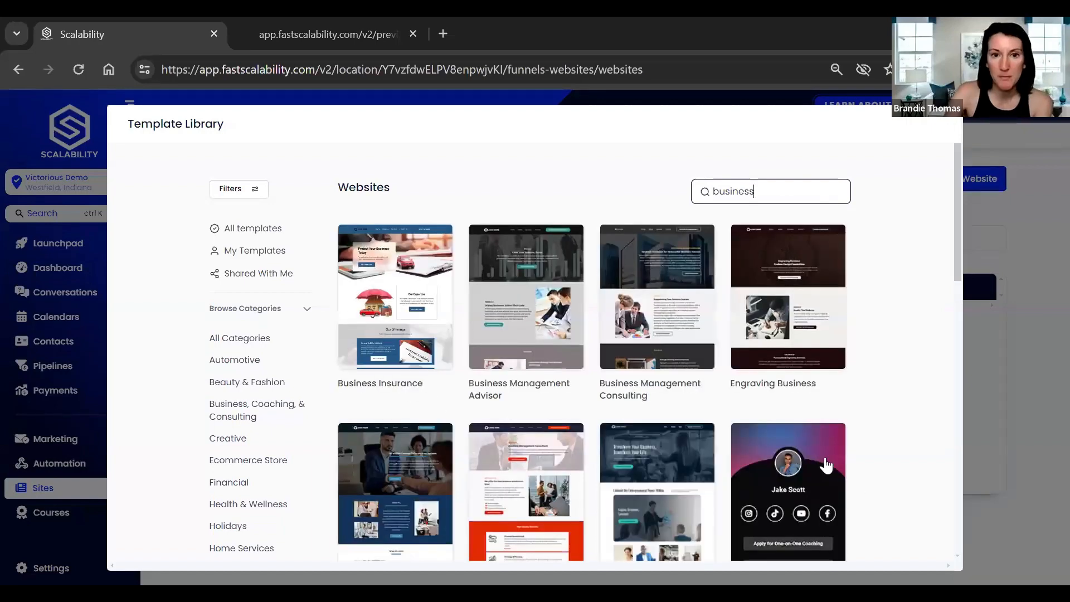
scroll(767, 412, "down", 3)
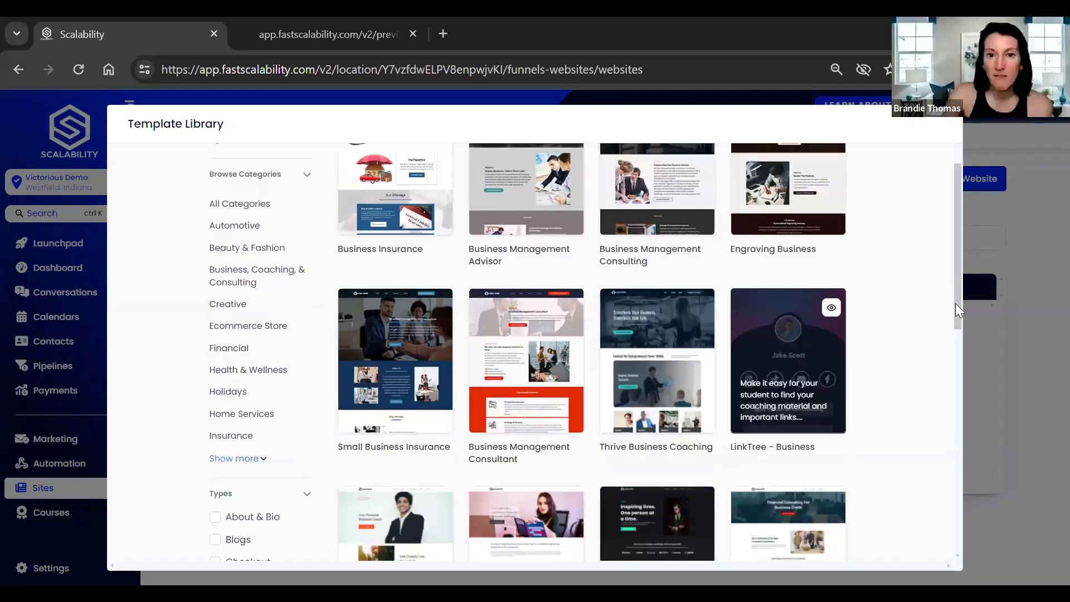
scroll(878, 349, "down", 2)
scroll(874, 340, "down", 3)
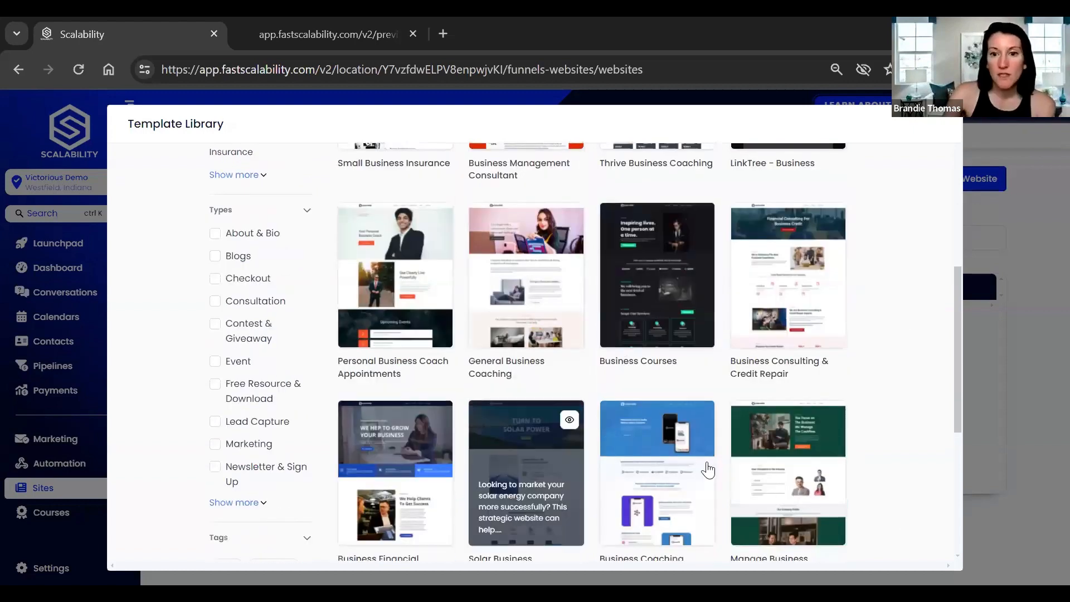
scroll(572, 417, "up", 2)
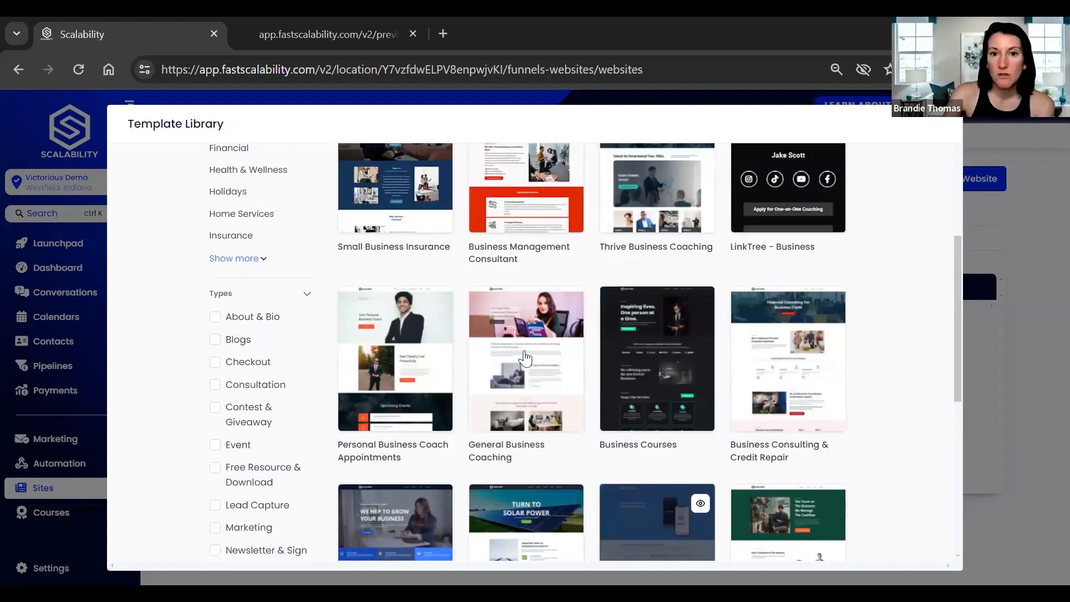
left_click(524, 348)
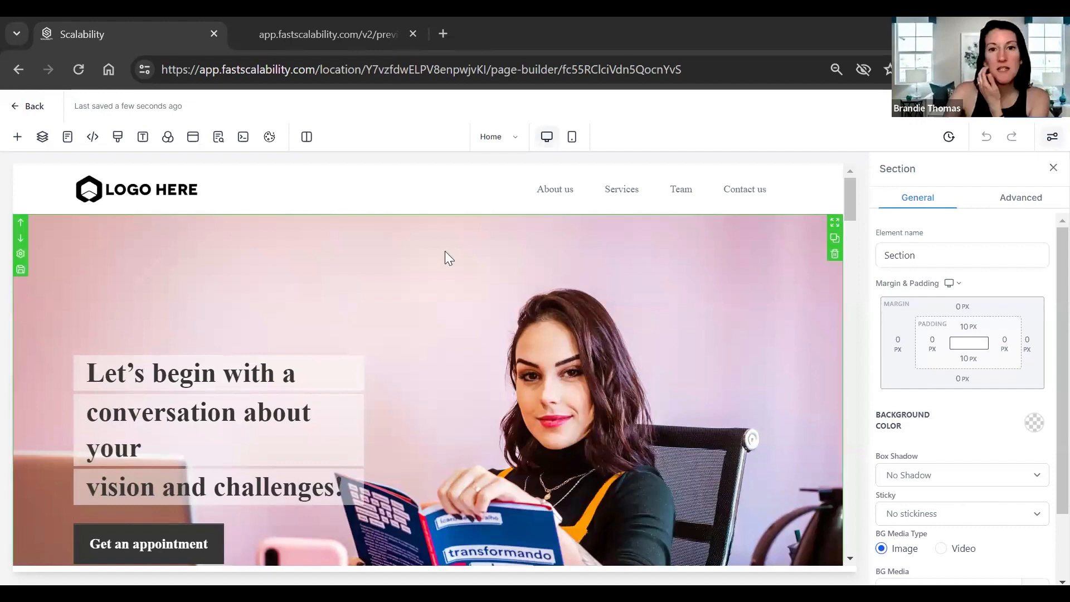
left_click(49, 186)
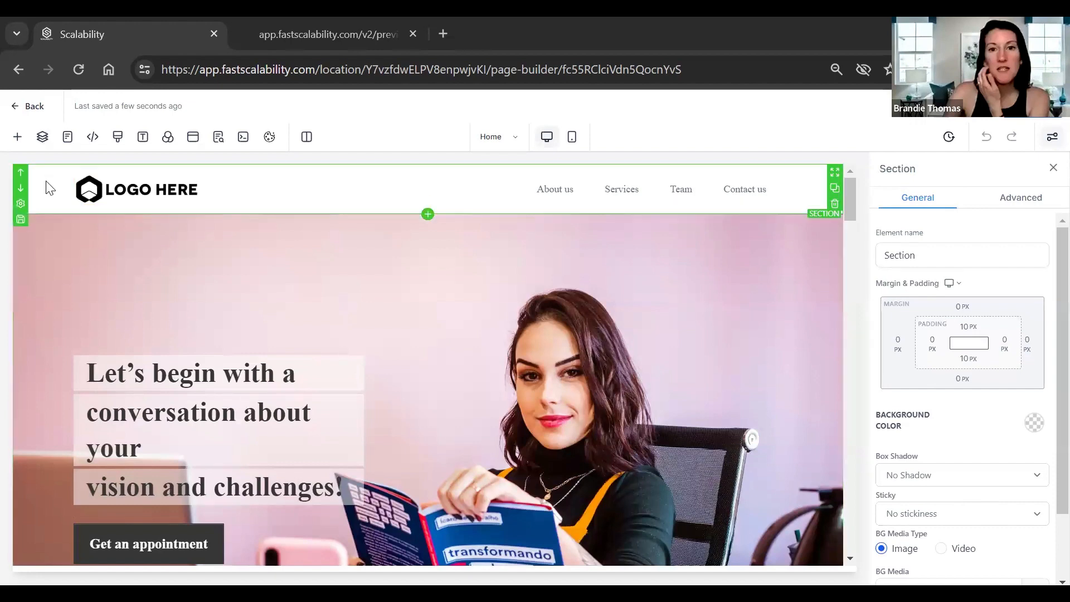
left_click(764, 424)
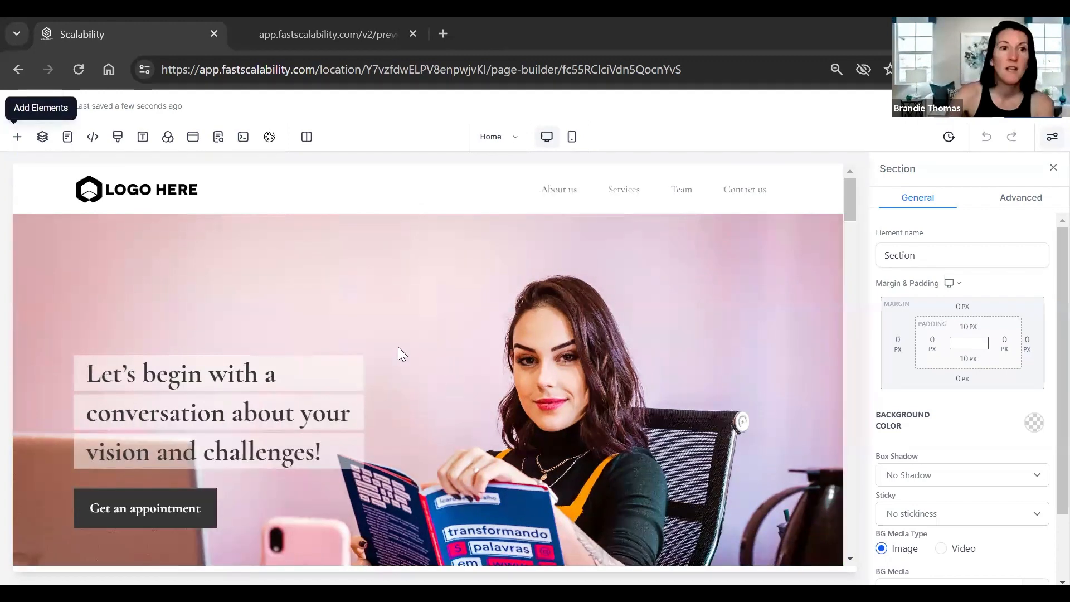
Drop a Full Width section above the hero and add a 2 Column row inside it.
left_click(17, 137)
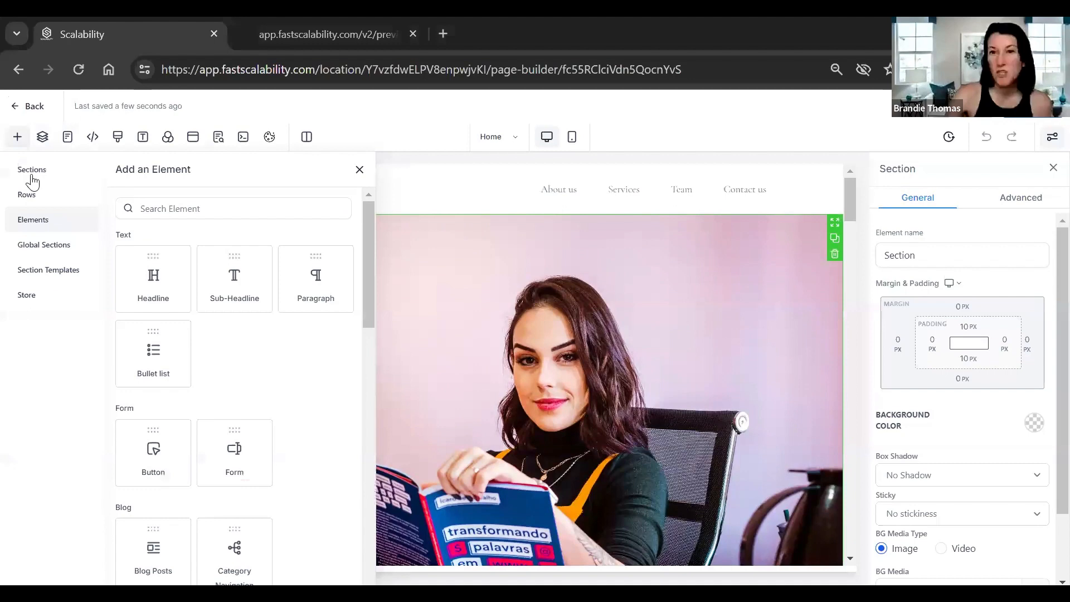
left_click(31, 179)
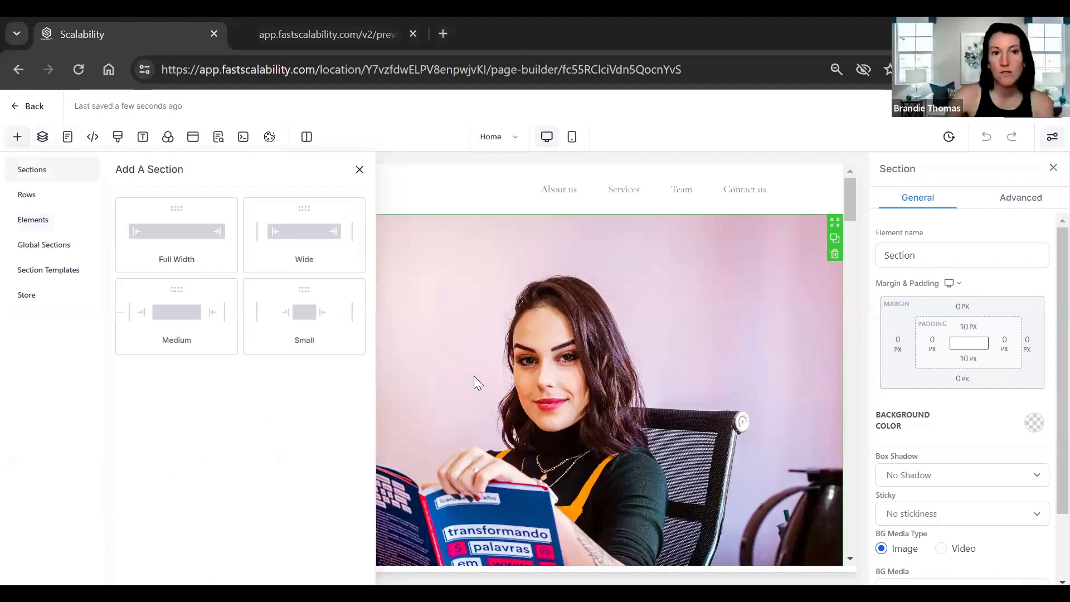
left_click_drag(207, 239, 493, 289)
left_click(427, 256)
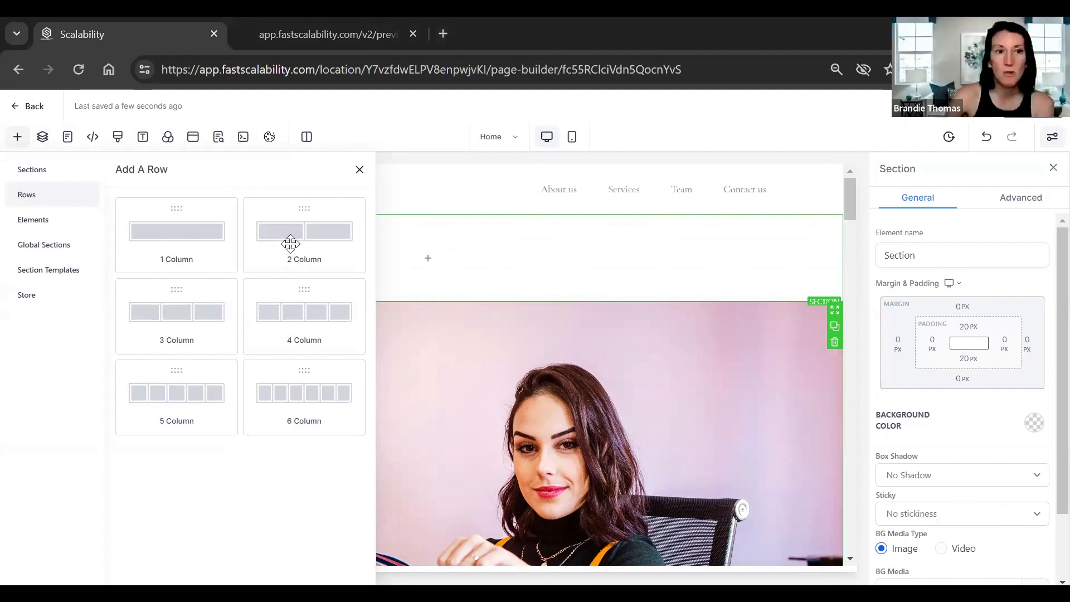
left_click_drag(289, 241, 415, 318)
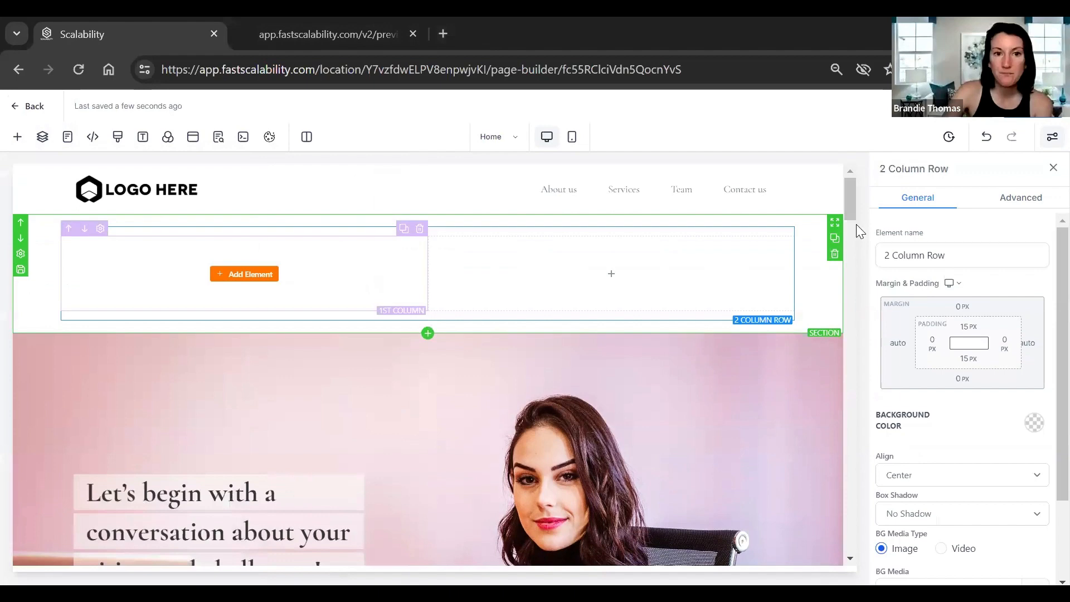
scroll(856, 224, "down", 2)
scroll(231, 375, "down", 8)
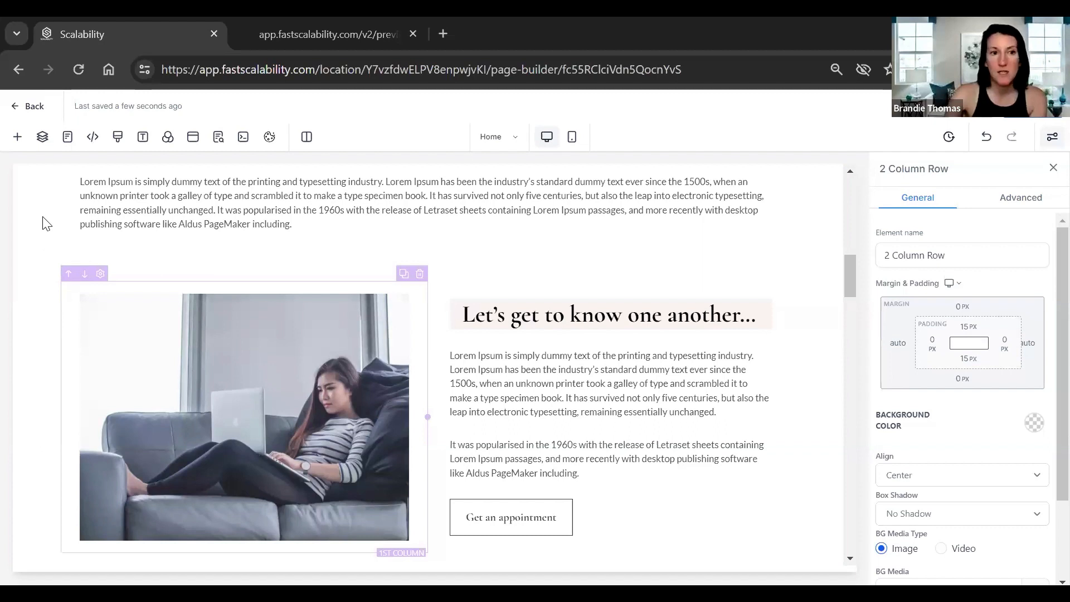
left_click(833, 278)
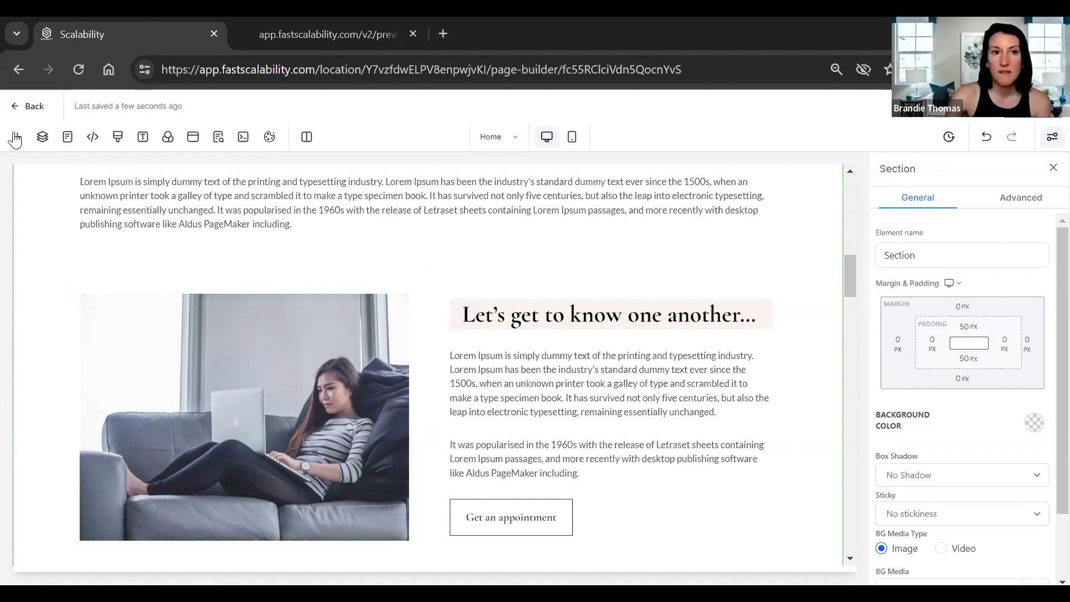
scroll(63, 230, "up", 5)
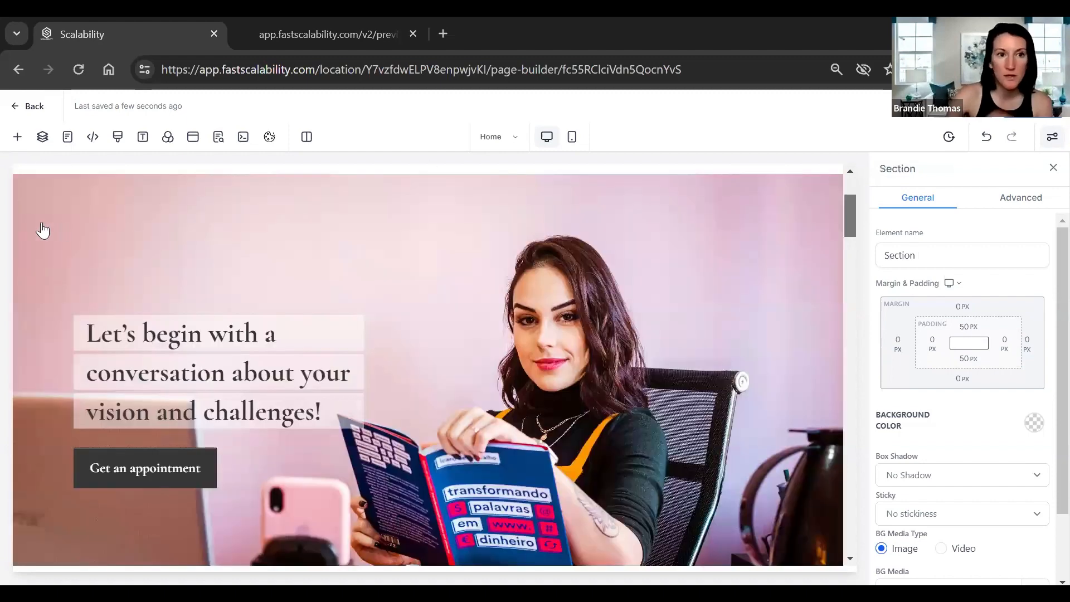
Place a Headline element in the left column and a Video element in the right column.
left_click(49, 230)
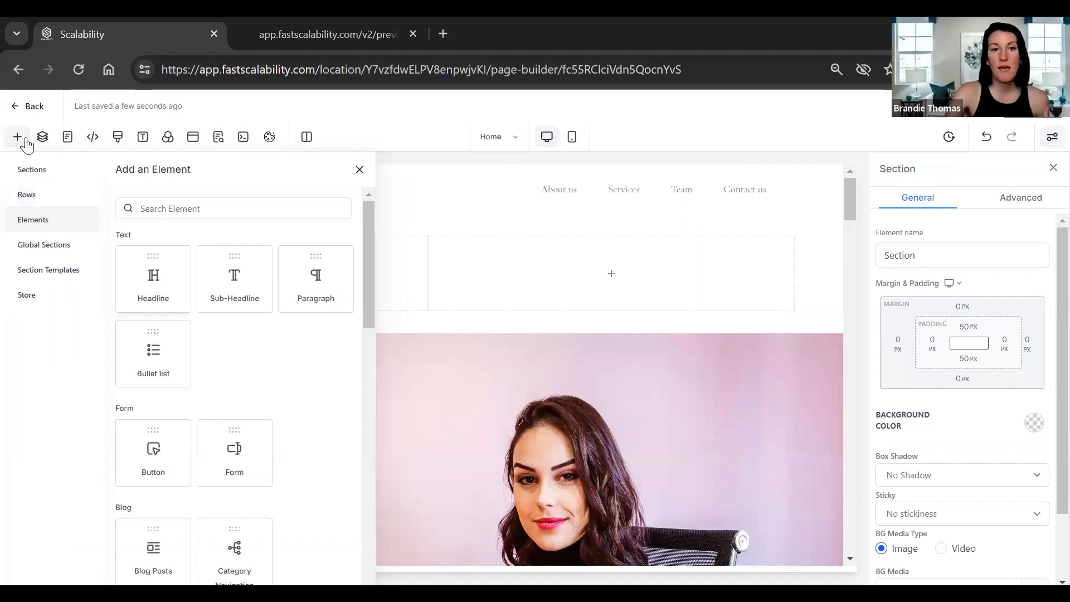
left_click_drag(153, 279, 223, 274)
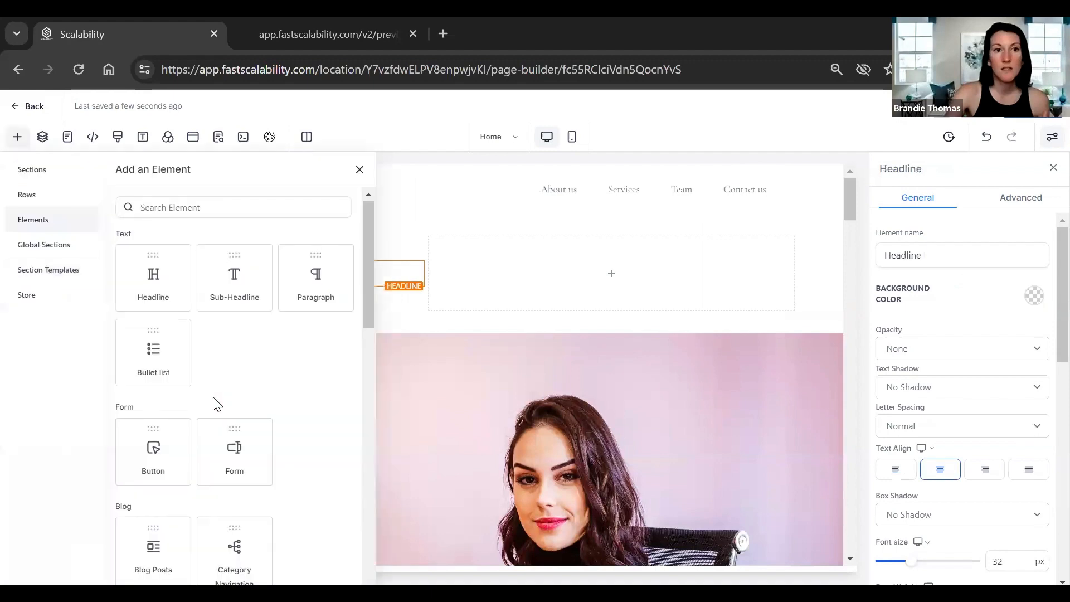
scroll(214, 404, "down", 4)
scroll(211, 412, "down", 1)
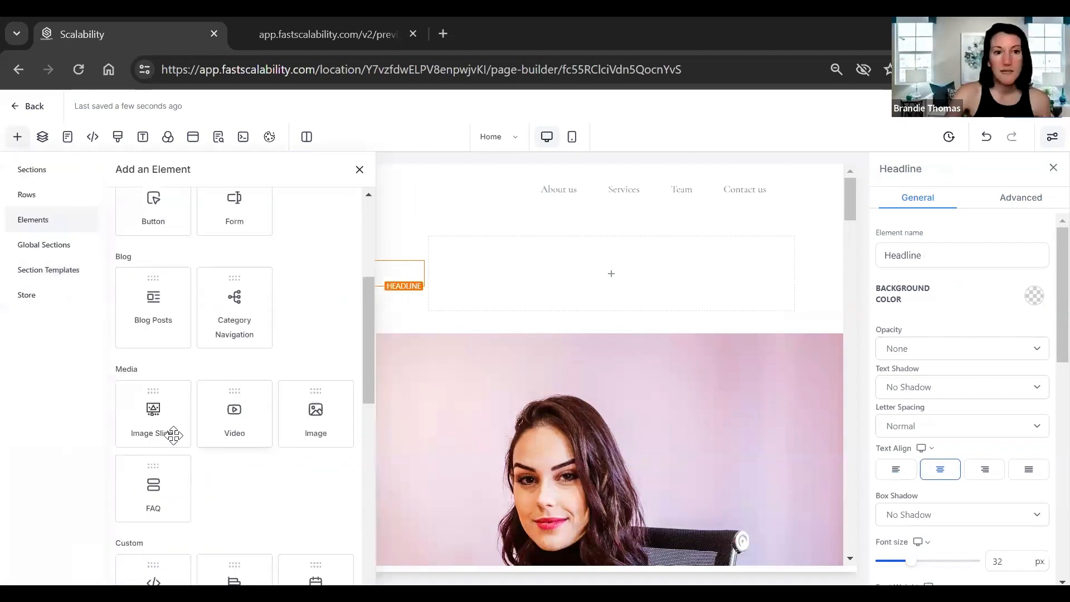
scroll(173, 435, "down", 6)
scroll(207, 443, "up", 7)
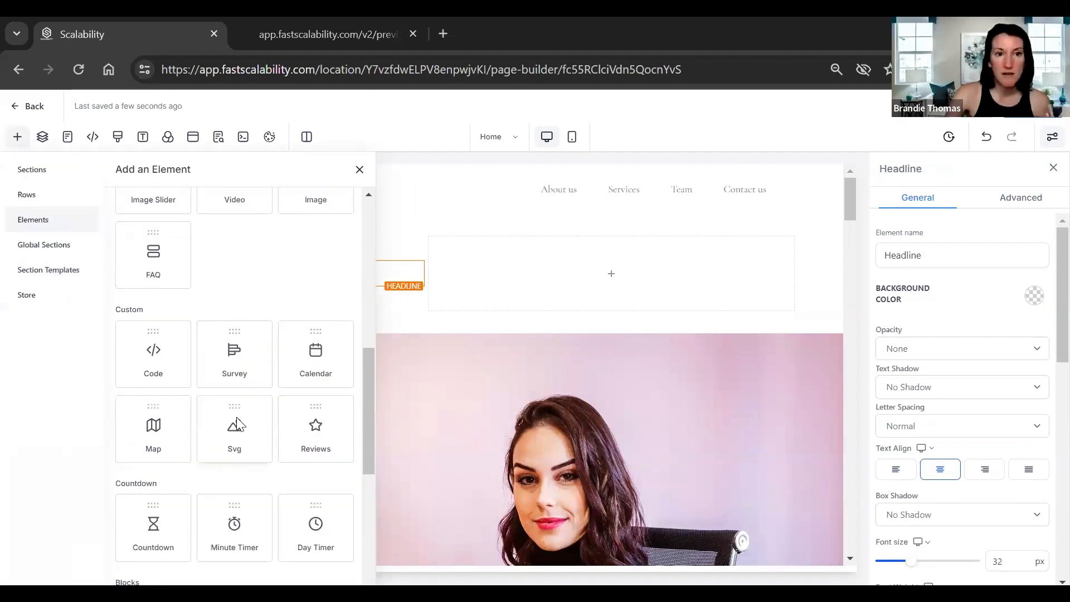
left_click_drag(234, 412, 588, 291)
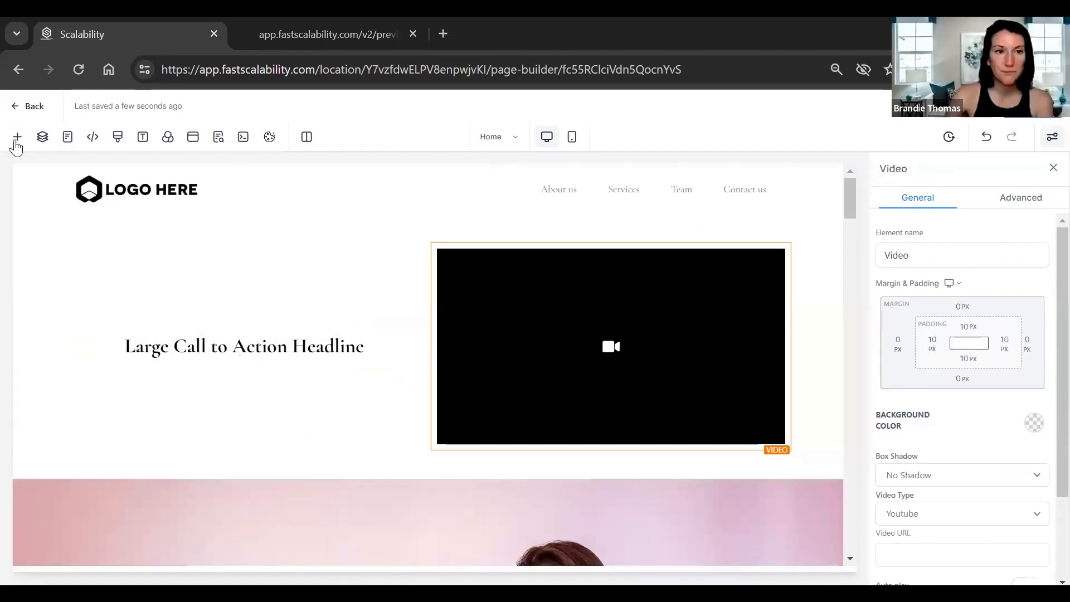
left_click(15, 141)
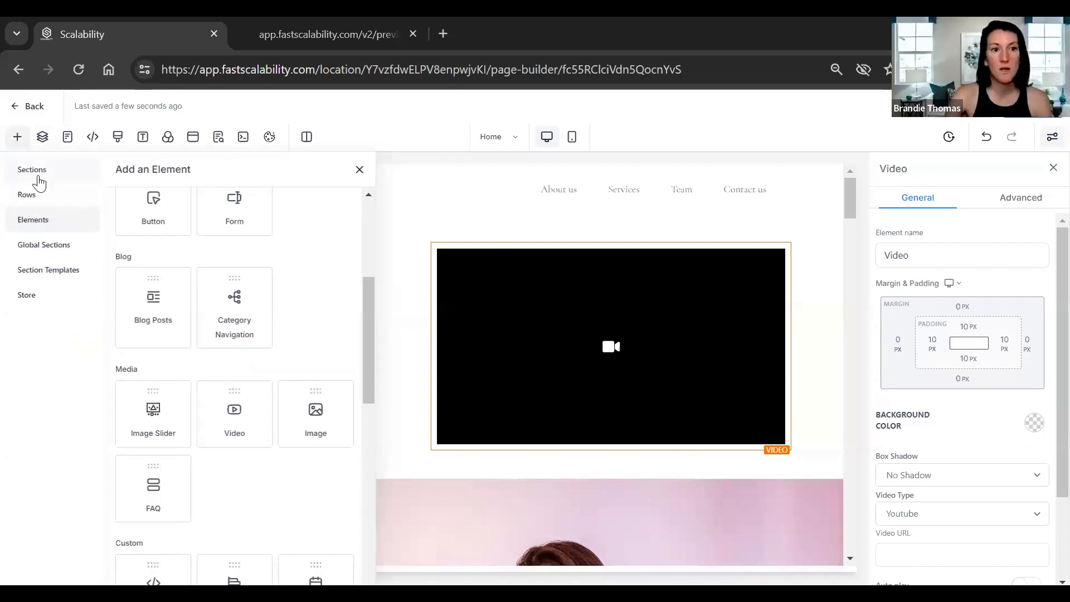
Browse the Global Sections and Store section templates, then switch to the Layers panel.
left_click(66, 254)
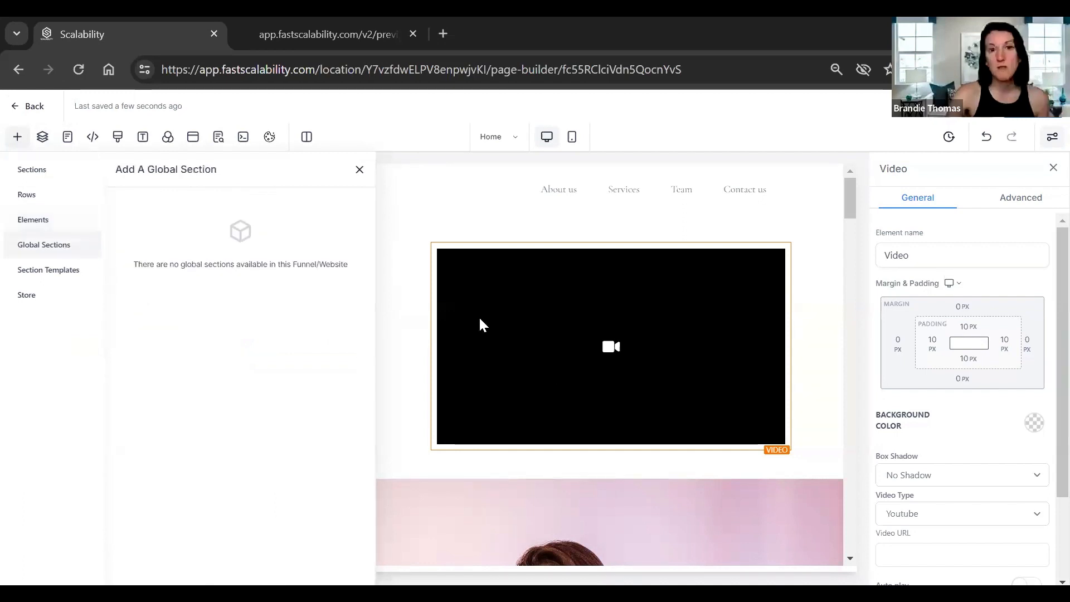
mouse_move(462, 285)
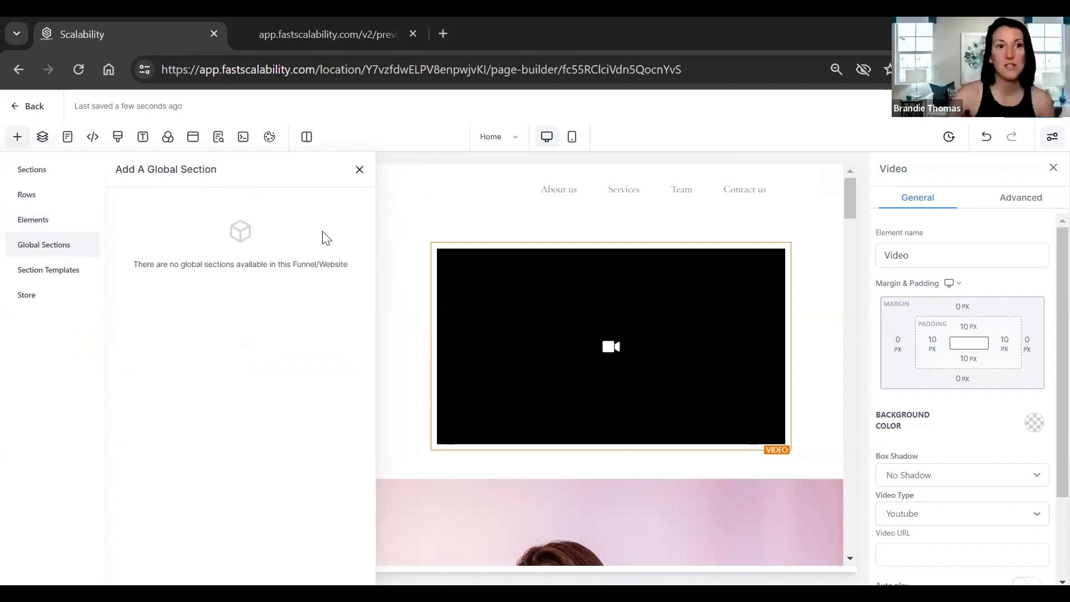
left_click(26, 275)
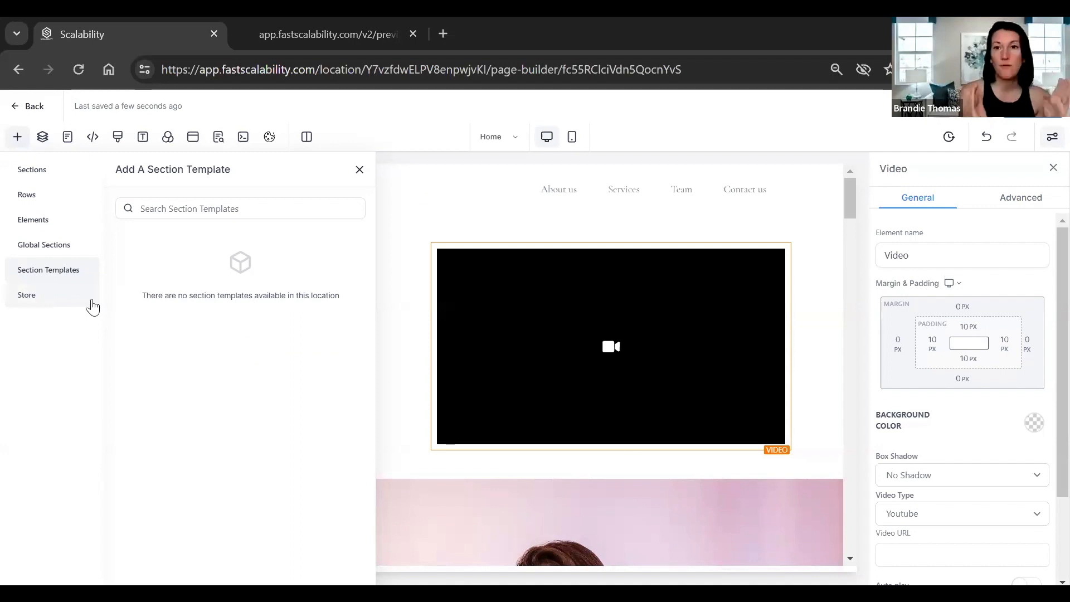
left_click(40, 305)
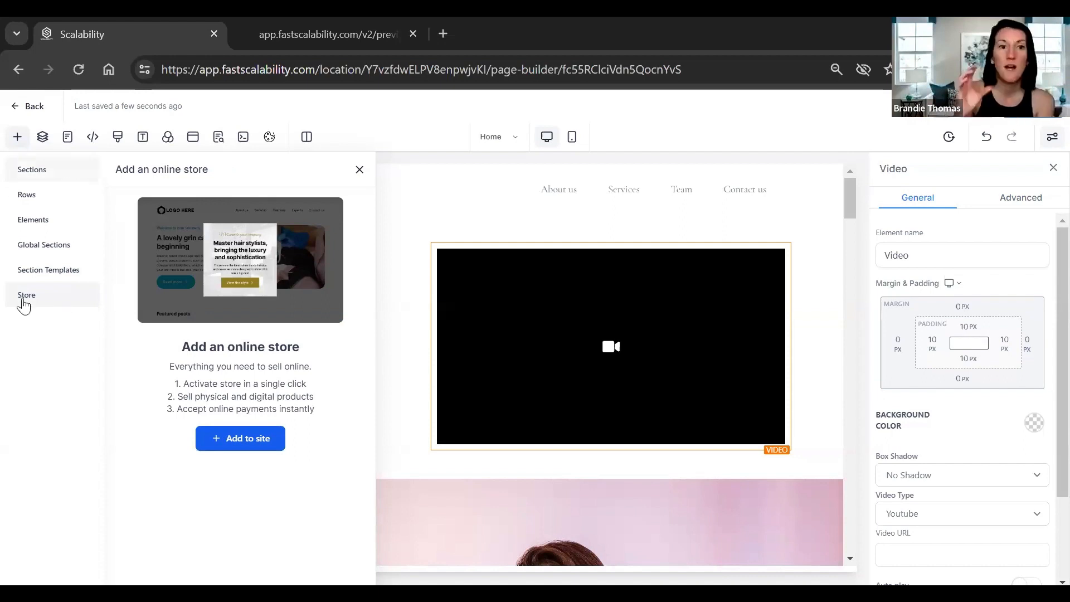
left_click(43, 139)
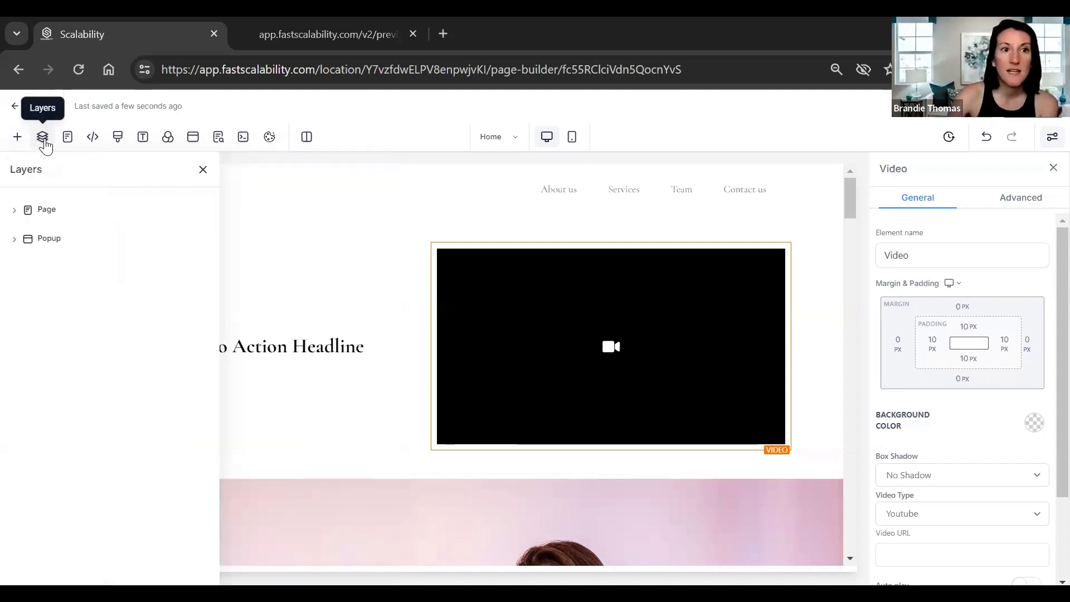
Expand Page in the Layers panel and select its second and third sections.
left_click(17, 212)
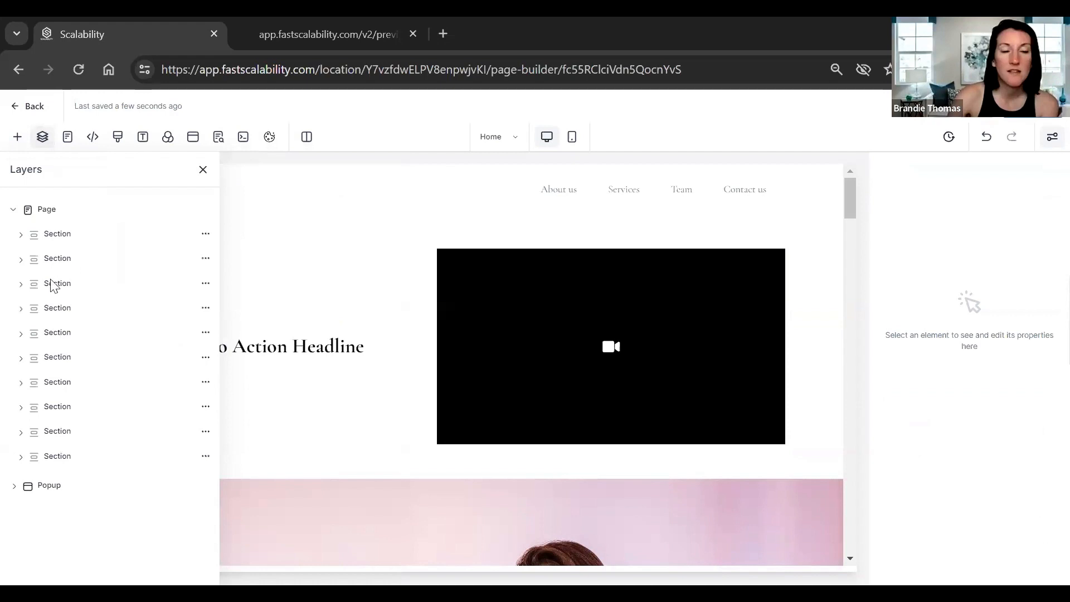
left_click(53, 258)
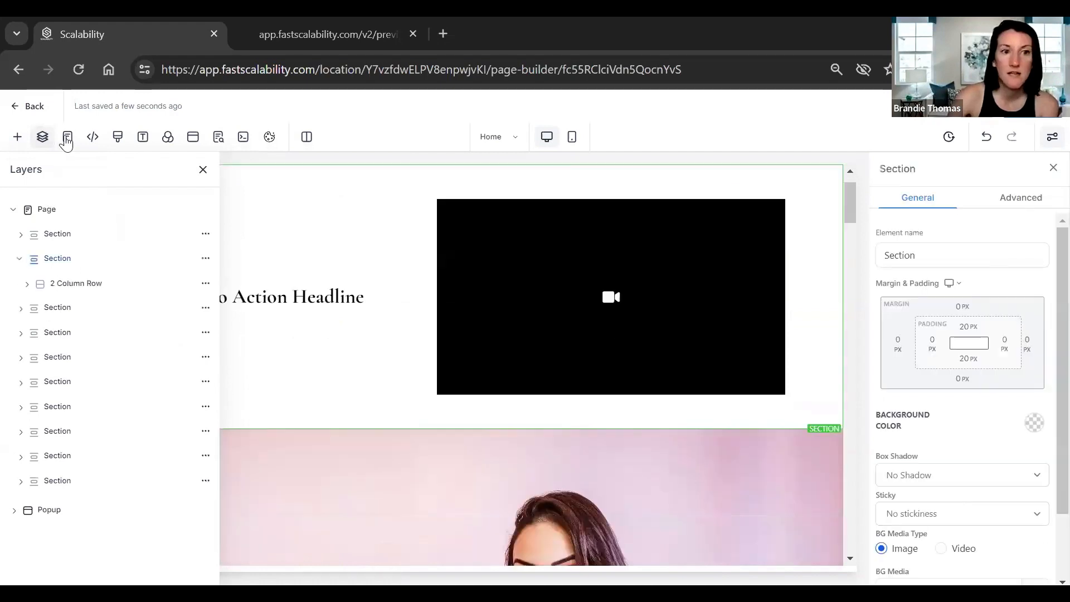
left_click(55, 307)
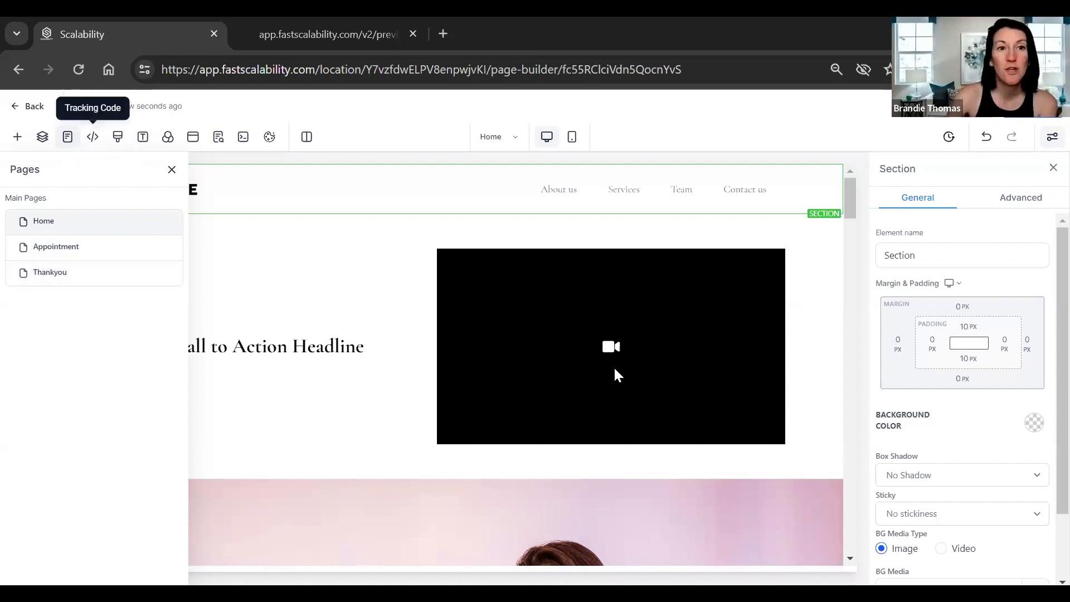
Close the Tracking Code and Custom CSS settings without adding any code.
left_click(93, 137)
left_click(700, 507)
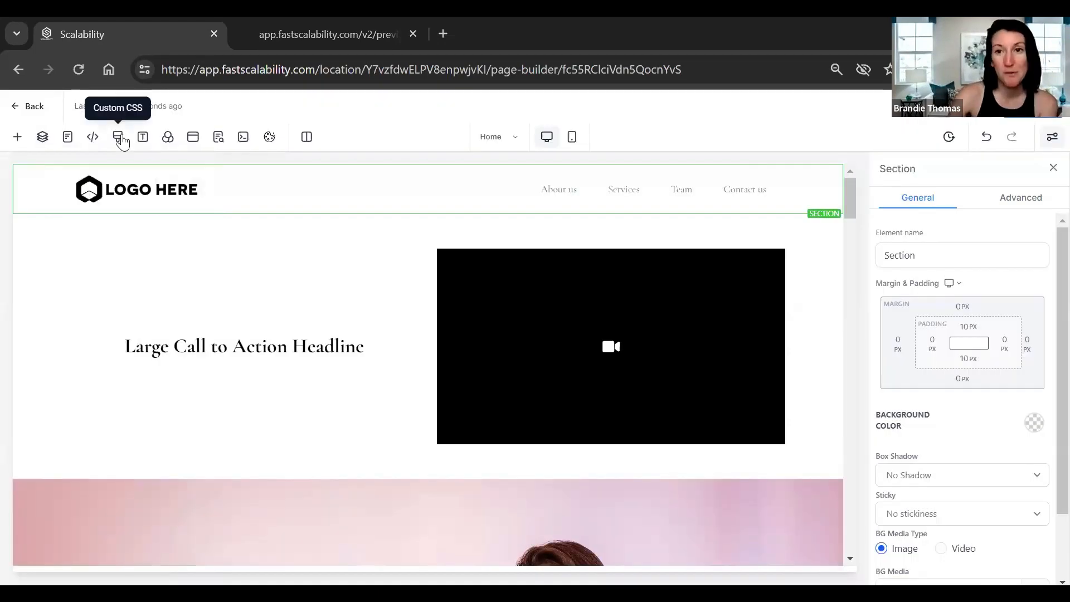
left_click(120, 137)
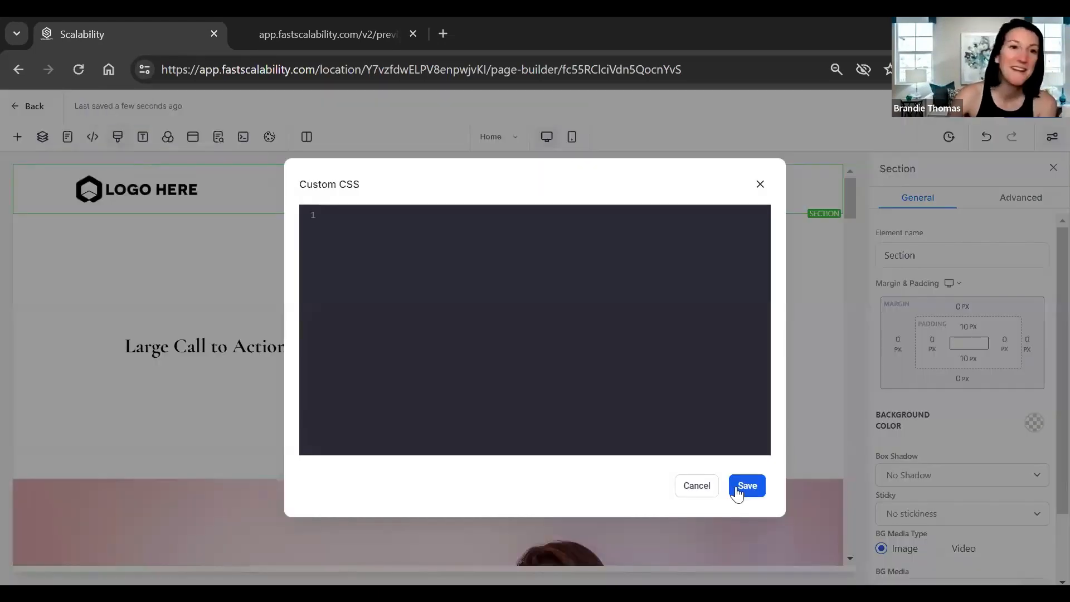
left_click(707, 491)
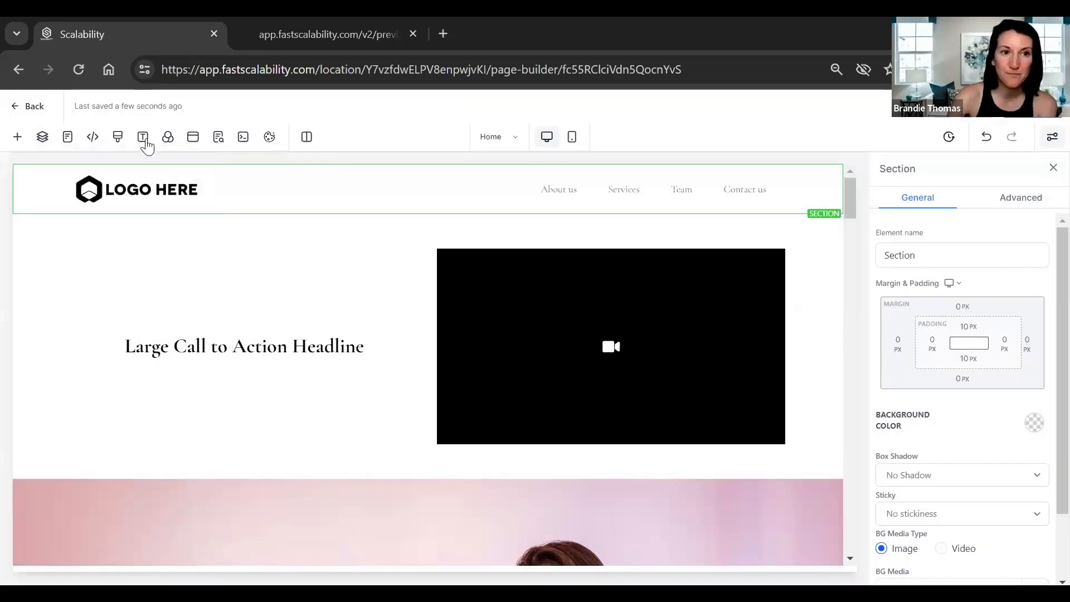
In Typography, choose Playfair Display for headlines, Montserrat for content and red for links.
left_click(144, 139)
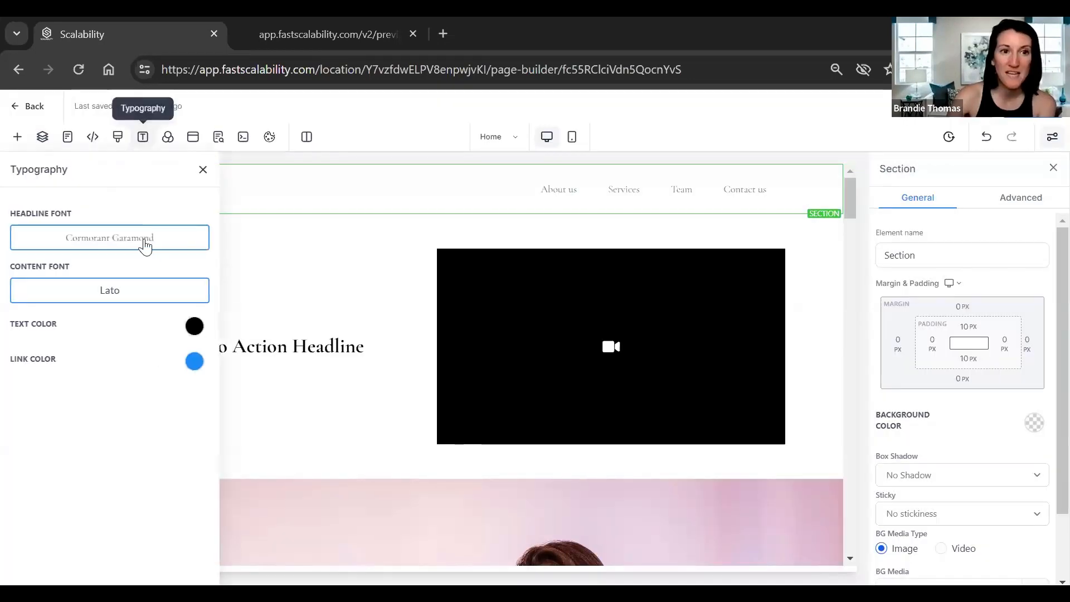
left_click(113, 247)
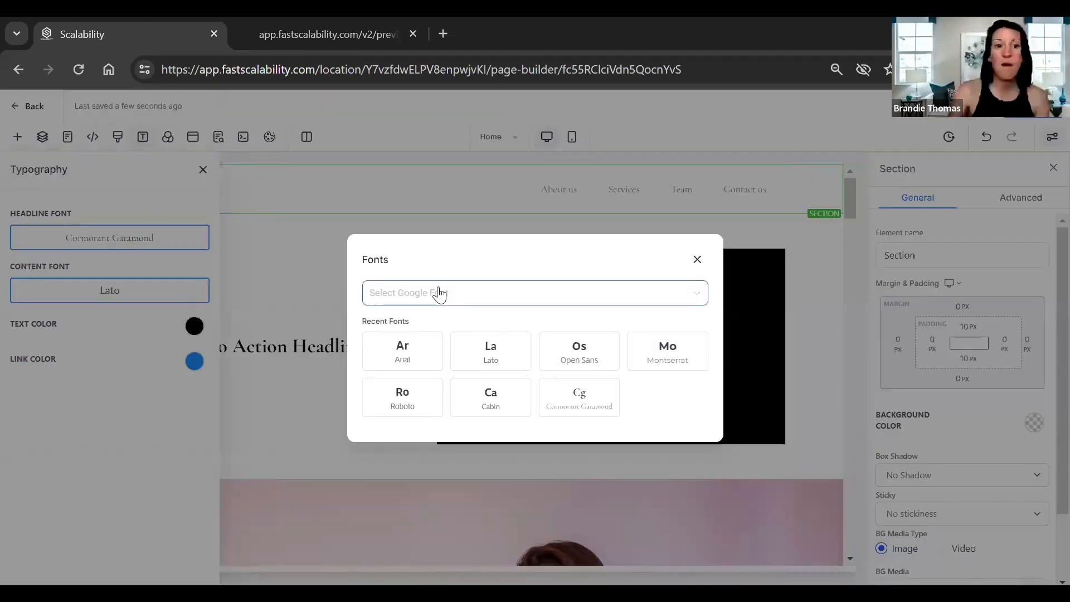
left_click(439, 294)
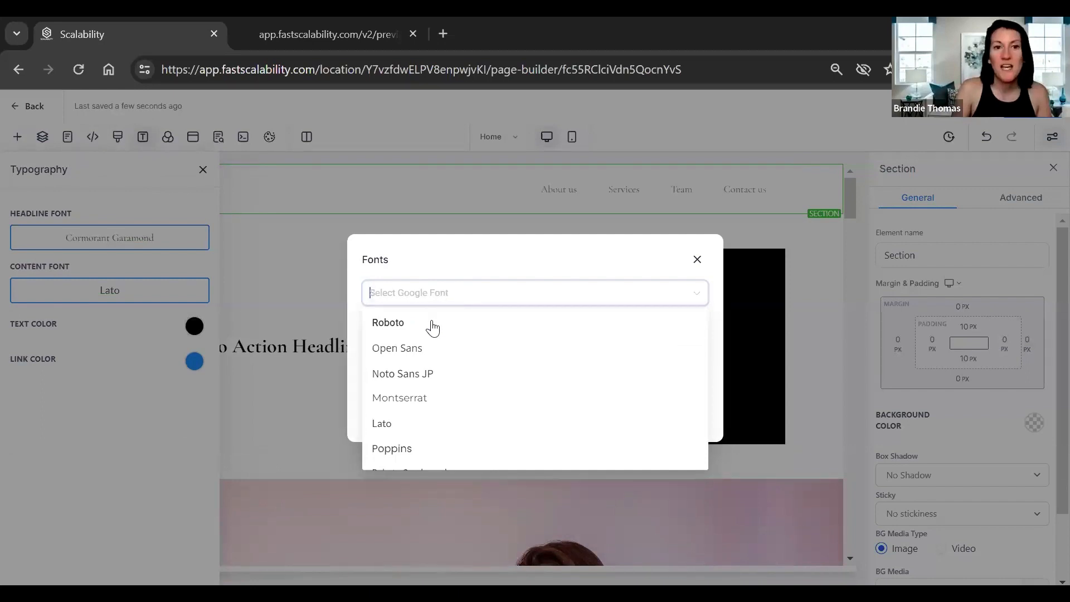
type("play")
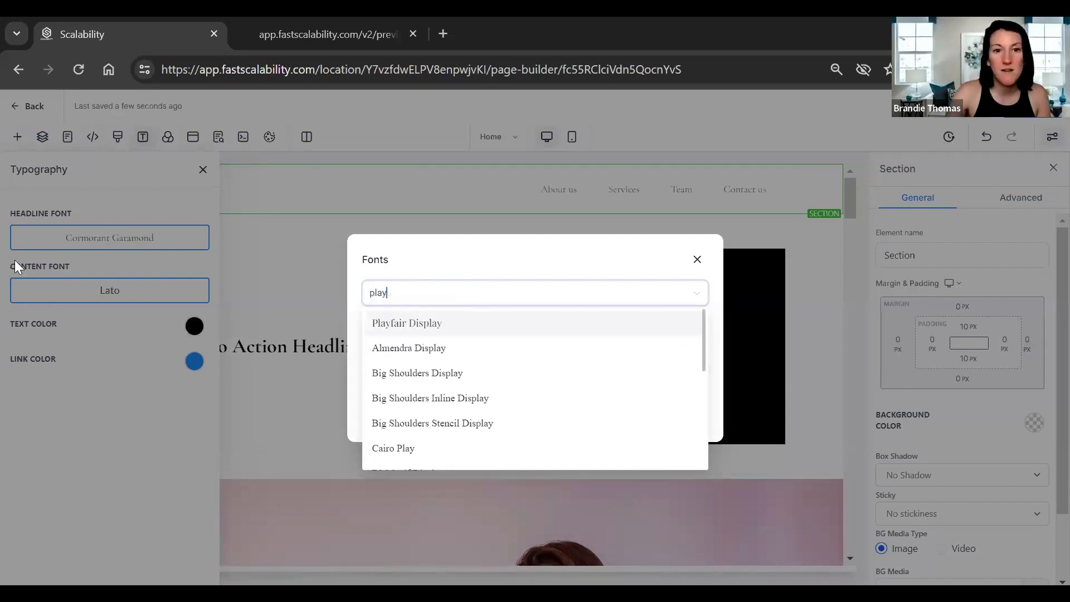
left_click(419, 324)
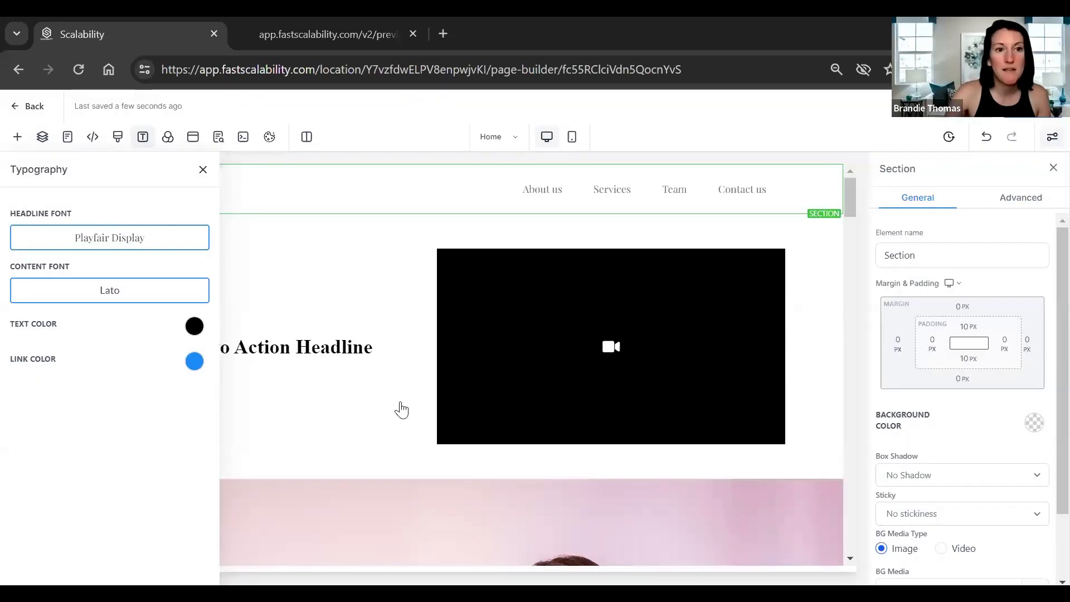
left_click(109, 289)
left_click(401, 390)
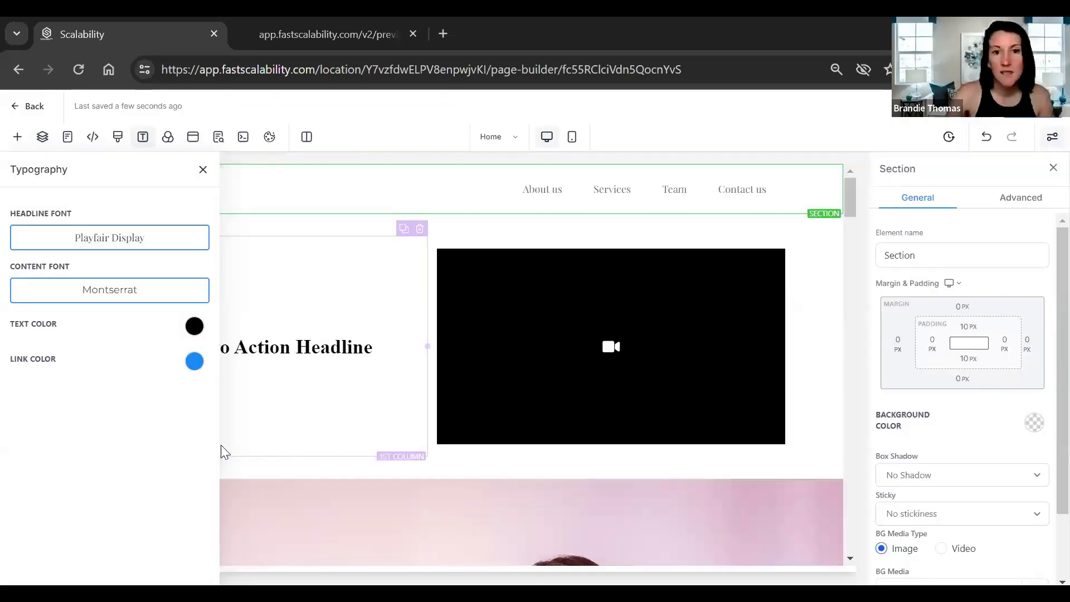
left_click(192, 361)
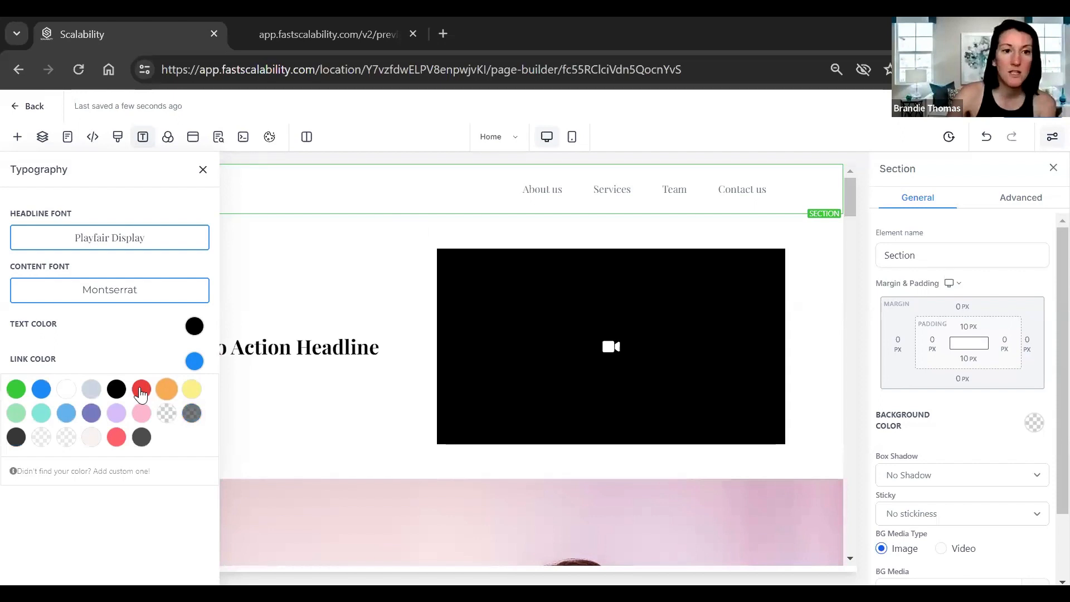
left_click(141, 390)
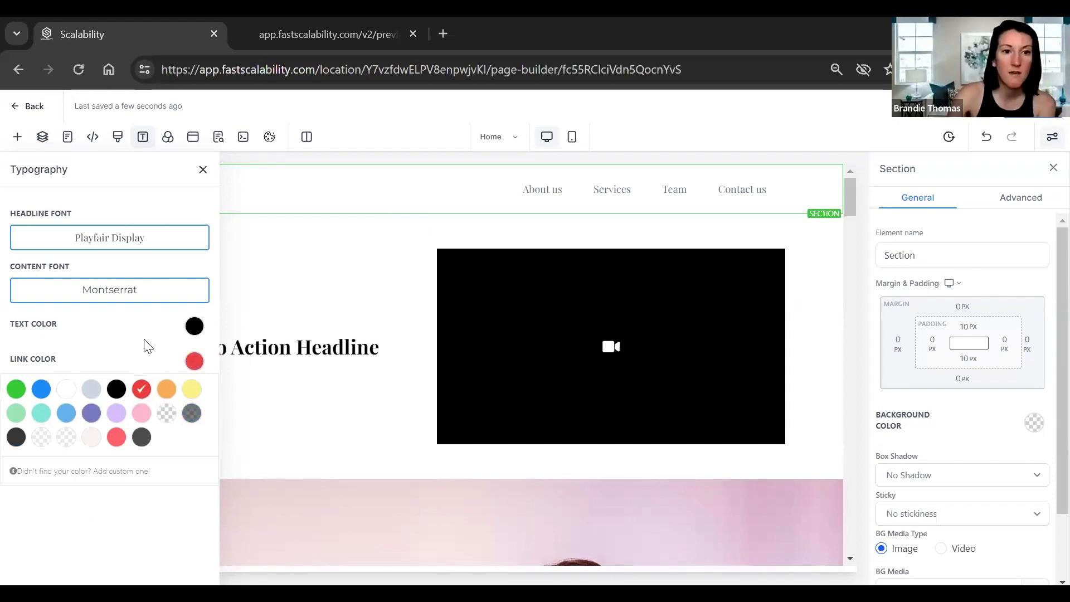
left_click(193, 361)
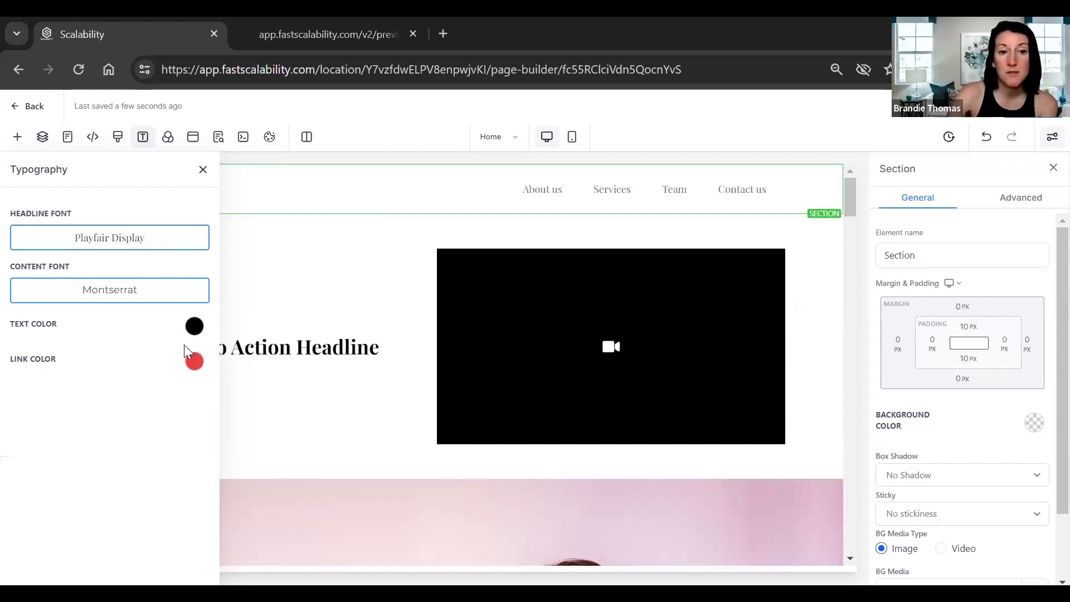
Check the Background settings, then view Popup Settings and SEO Meta Data.
left_click(169, 140)
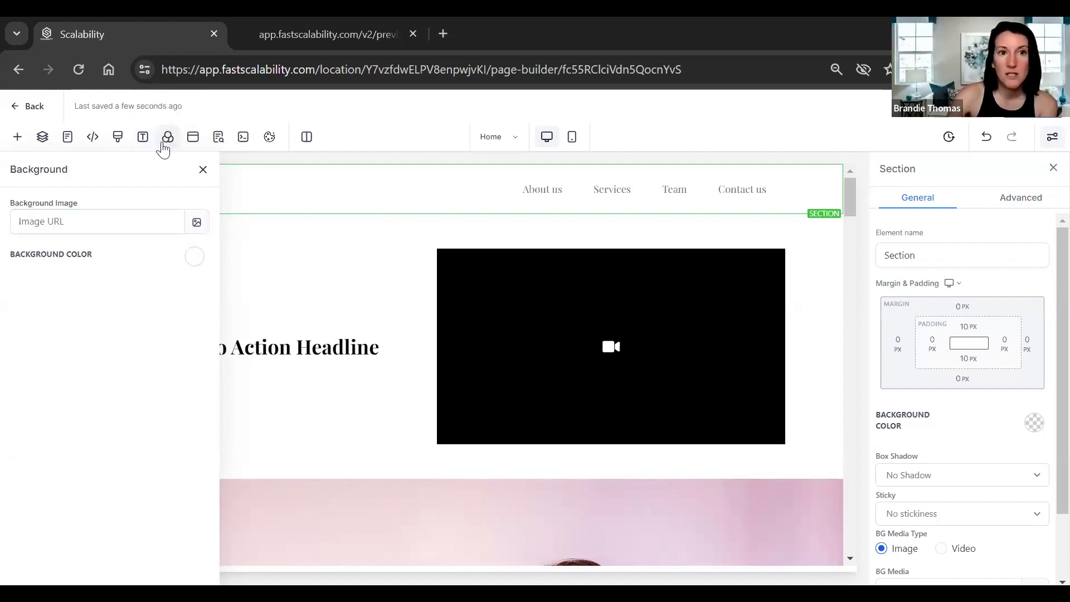
left_click(166, 142)
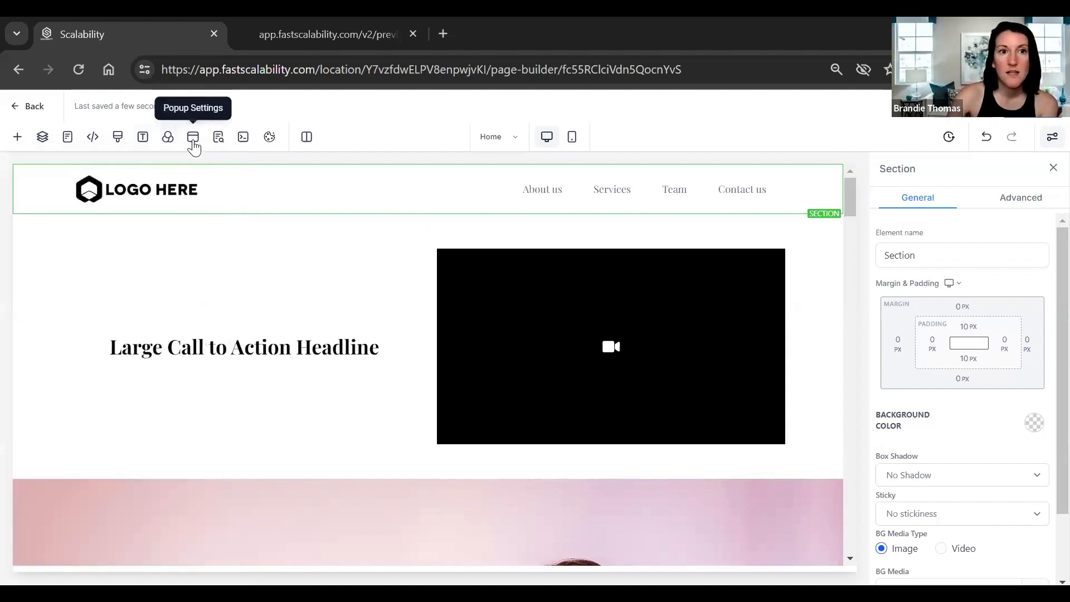
left_click(193, 140)
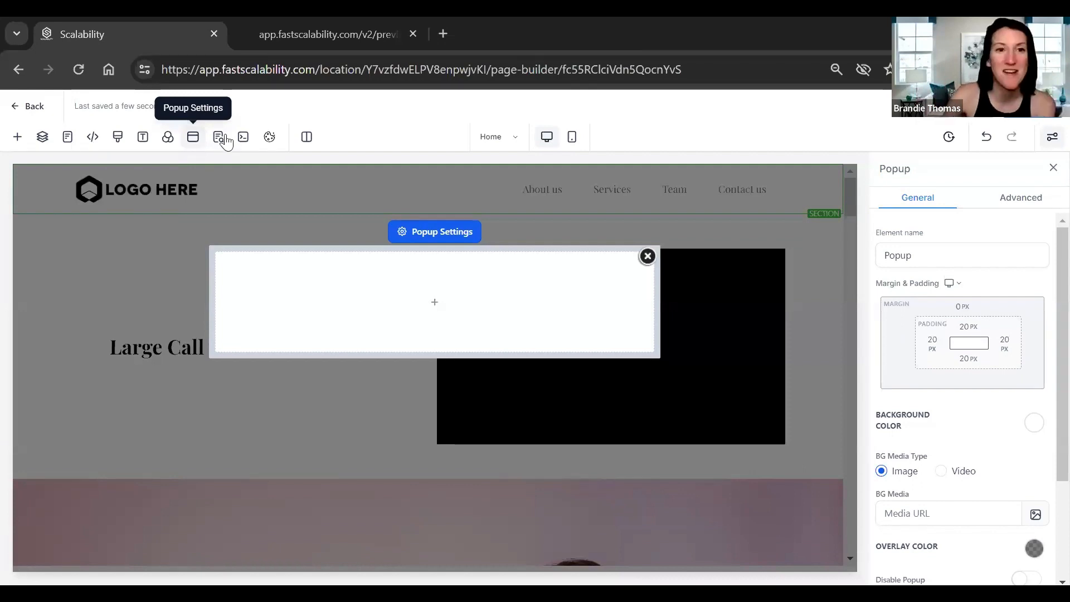
left_click(218, 139)
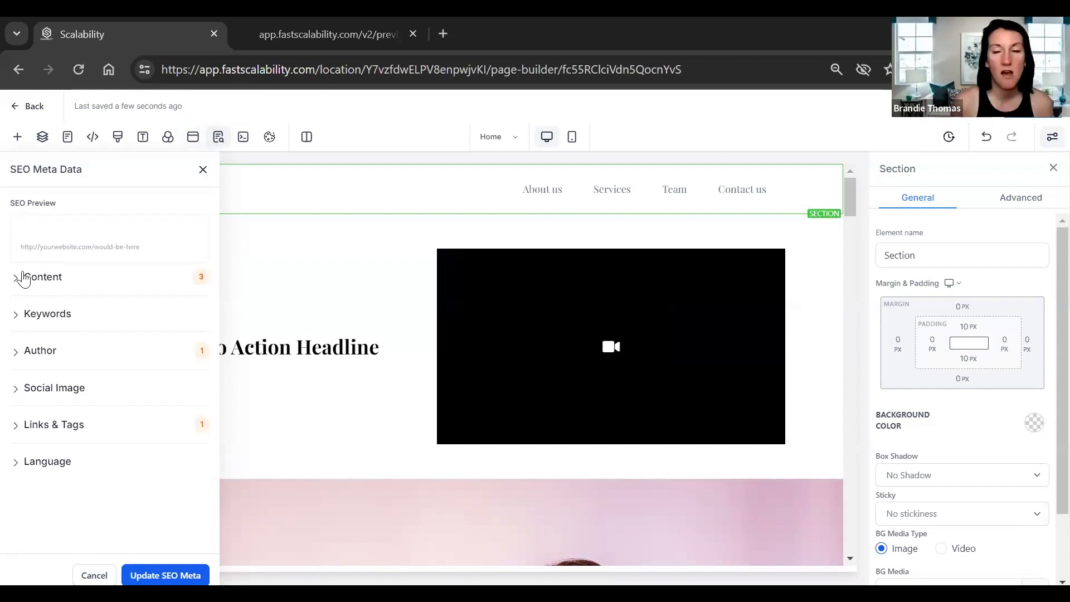
Enable the cookie consent banner, tick the acknowledgement checkbox and agree.
left_click(270, 137)
left_click(889, 205)
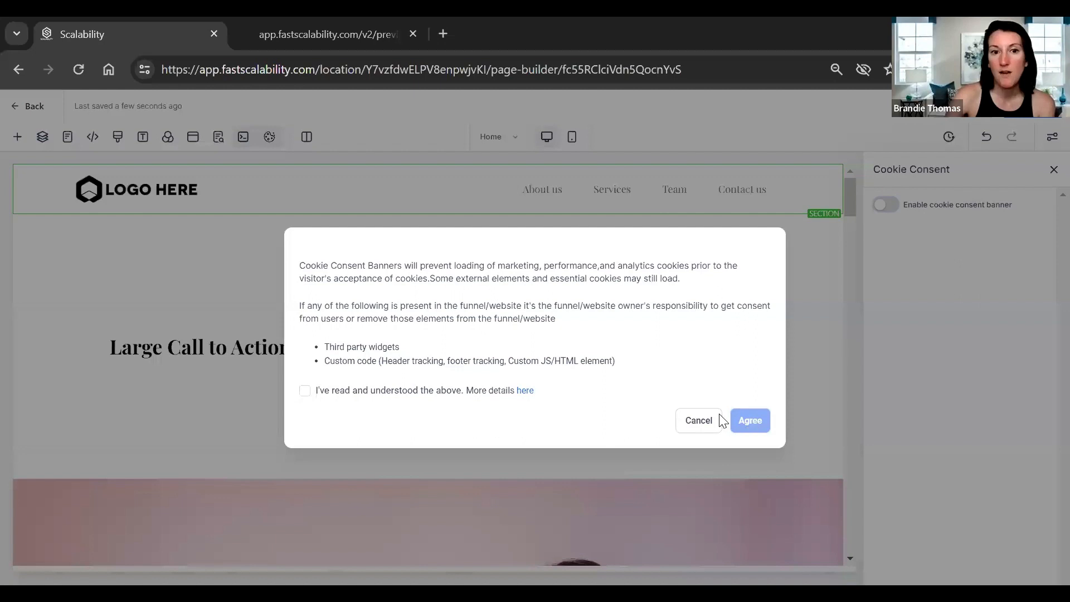
left_click(305, 390)
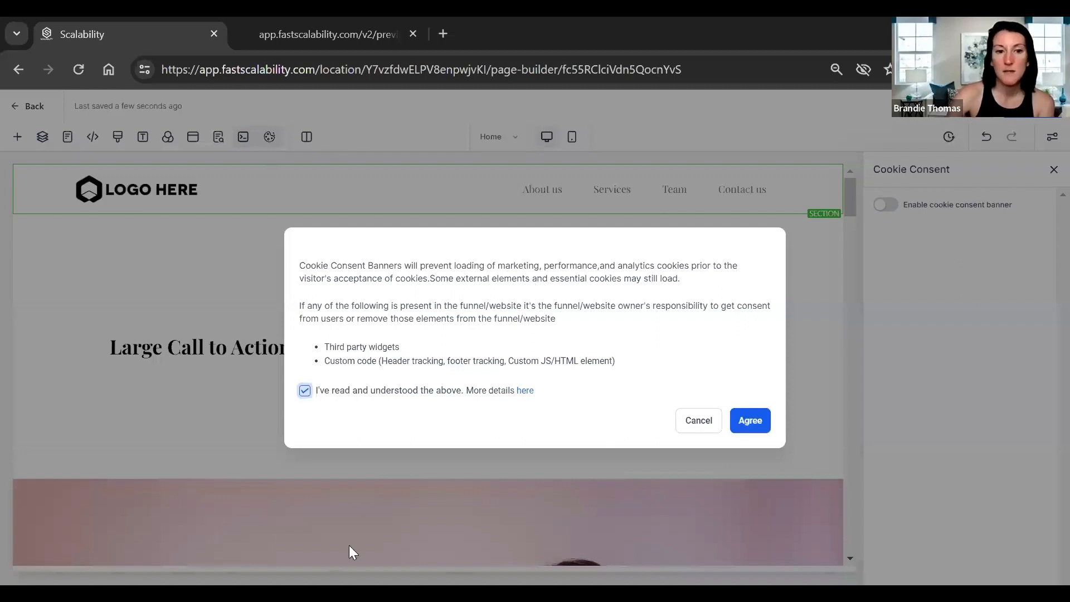
left_click(750, 421)
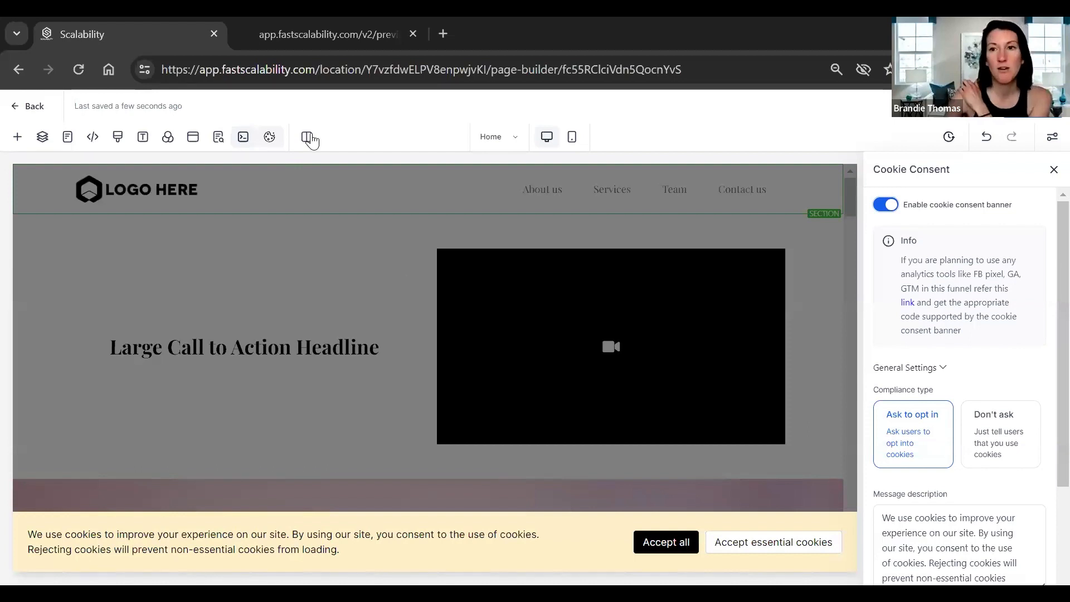
left_click(306, 140)
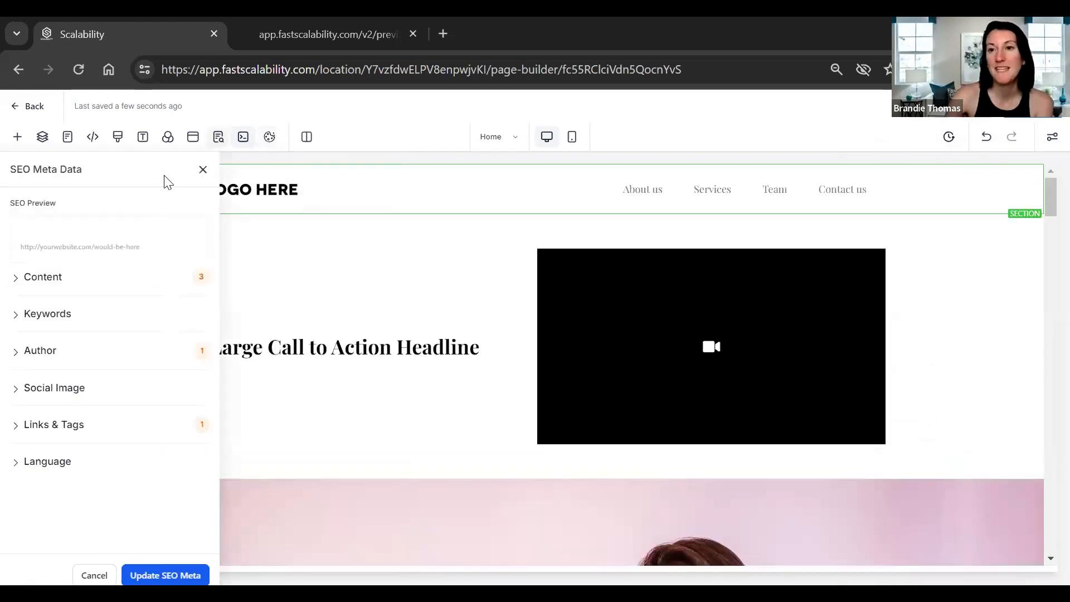
left_click(746, 183)
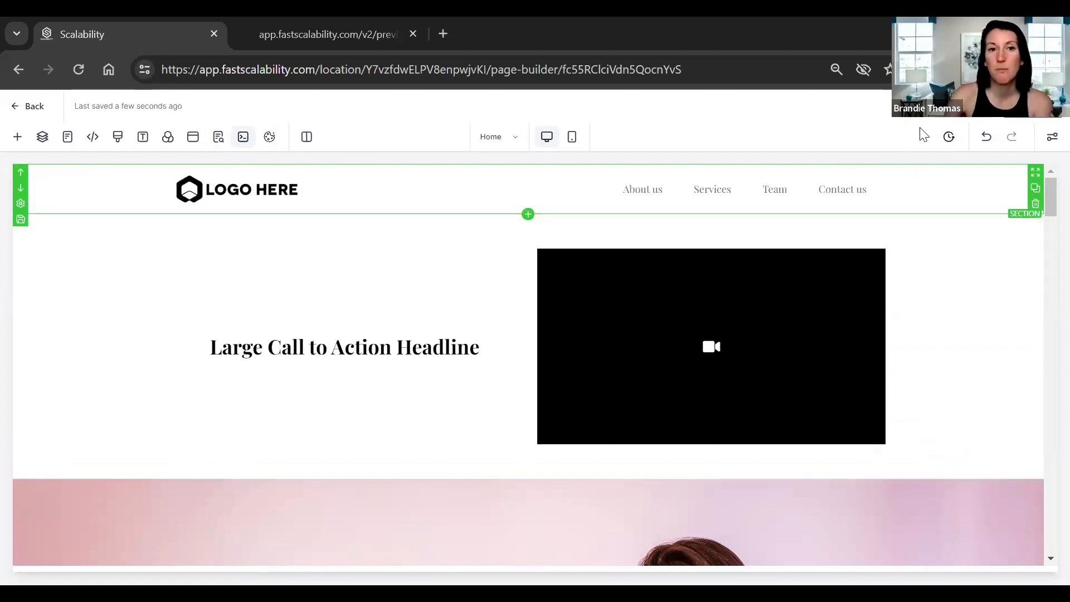
left_click(945, 191)
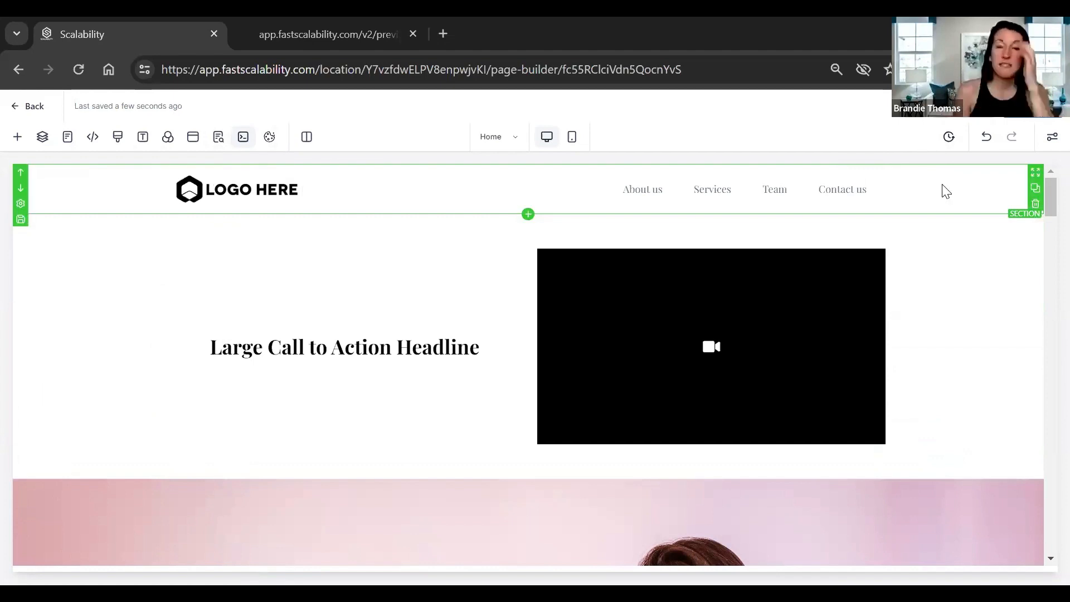
Preview the homepage in Mobile Mode, scroll through it, then return to Desktop Mode.
left_click(573, 139)
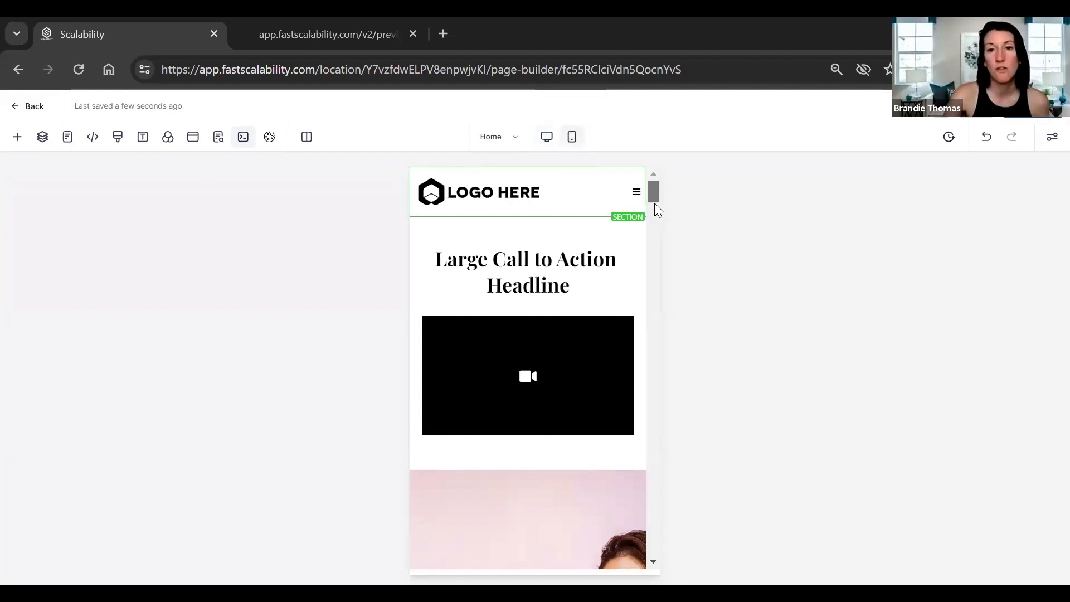
scroll(656, 221, "down", 3)
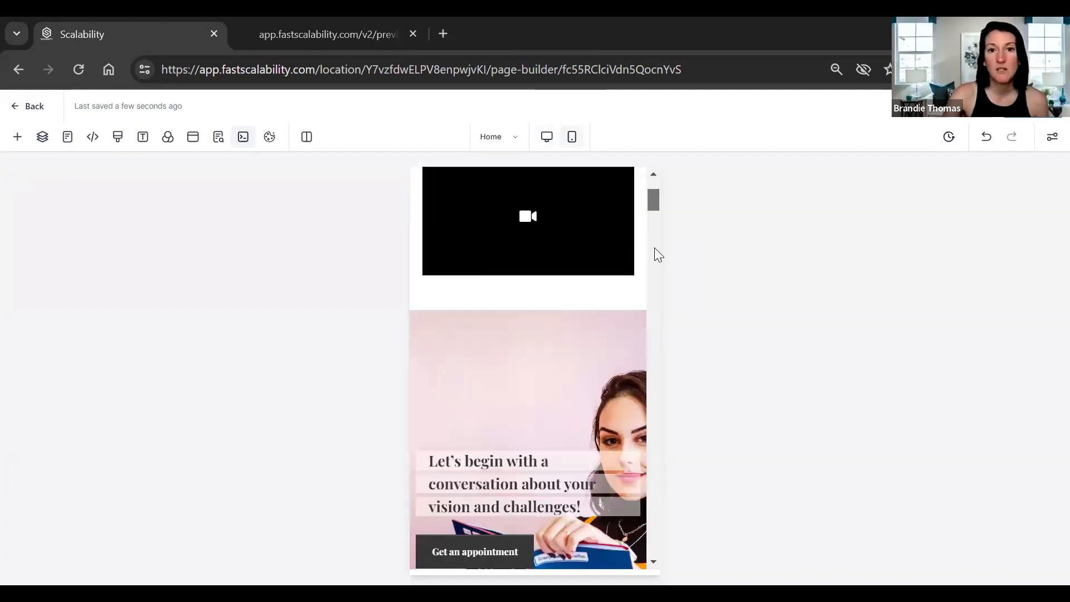
scroll(657, 276, "down", 5)
scroll(661, 294, "down", 5)
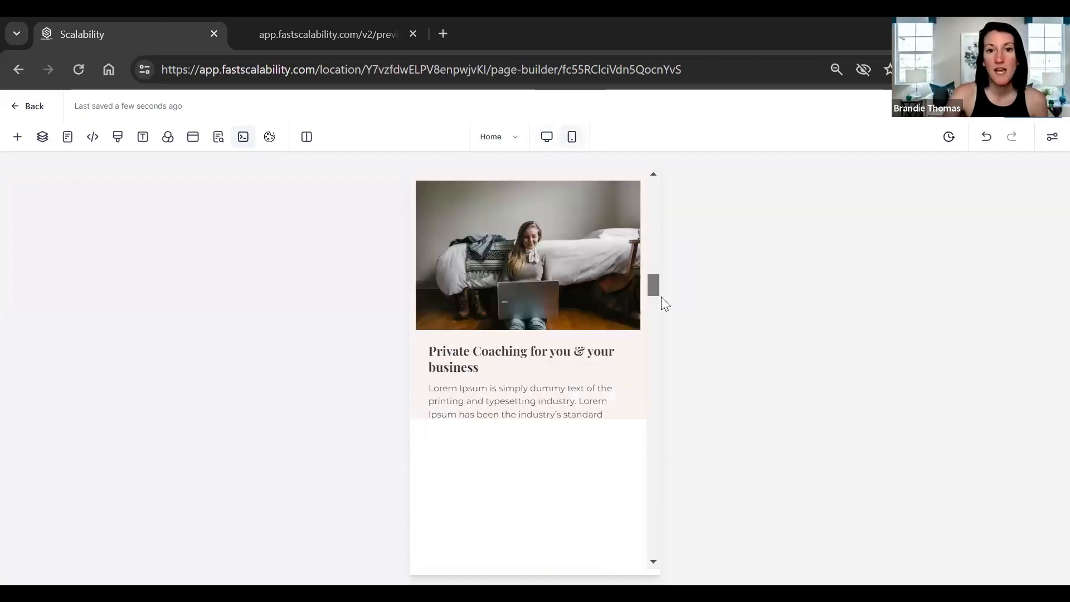
scroll(662, 301, "down", 3)
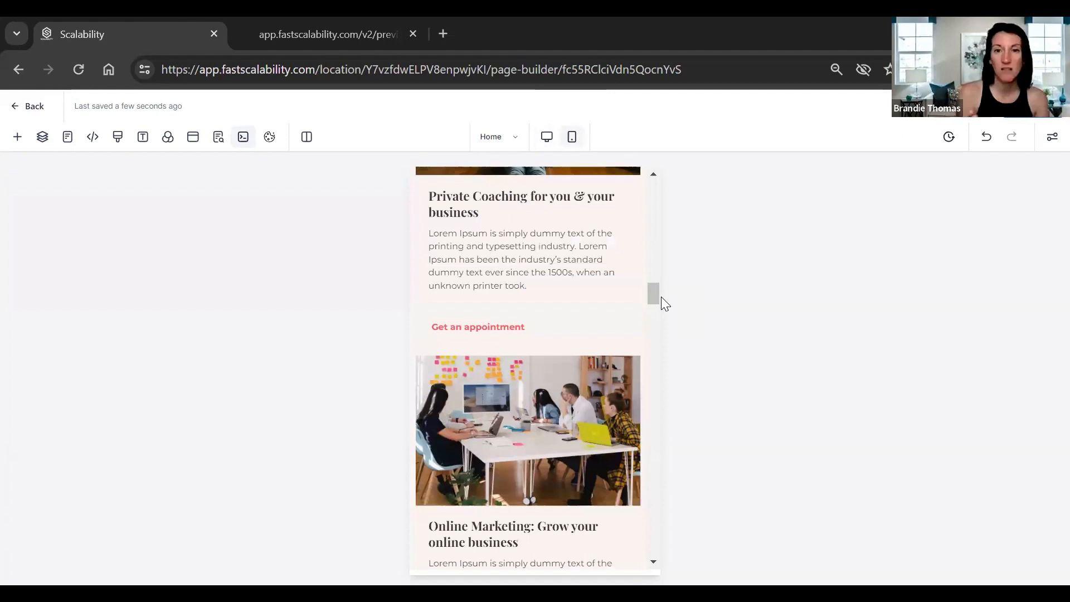
left_click_drag(655, 292, 656, 312)
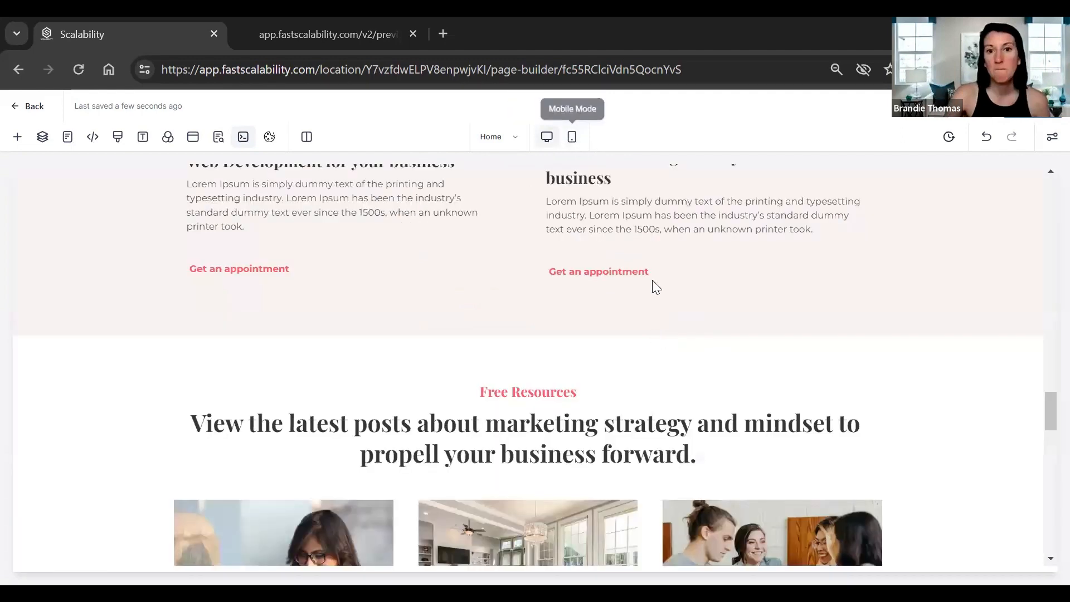
left_click(571, 137)
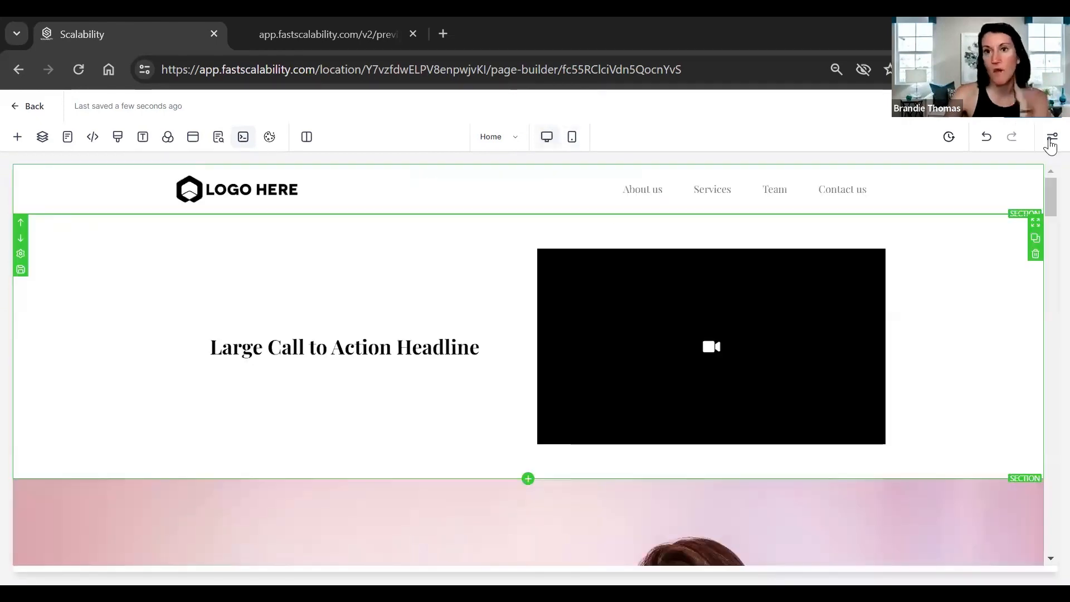
left_click(1051, 137)
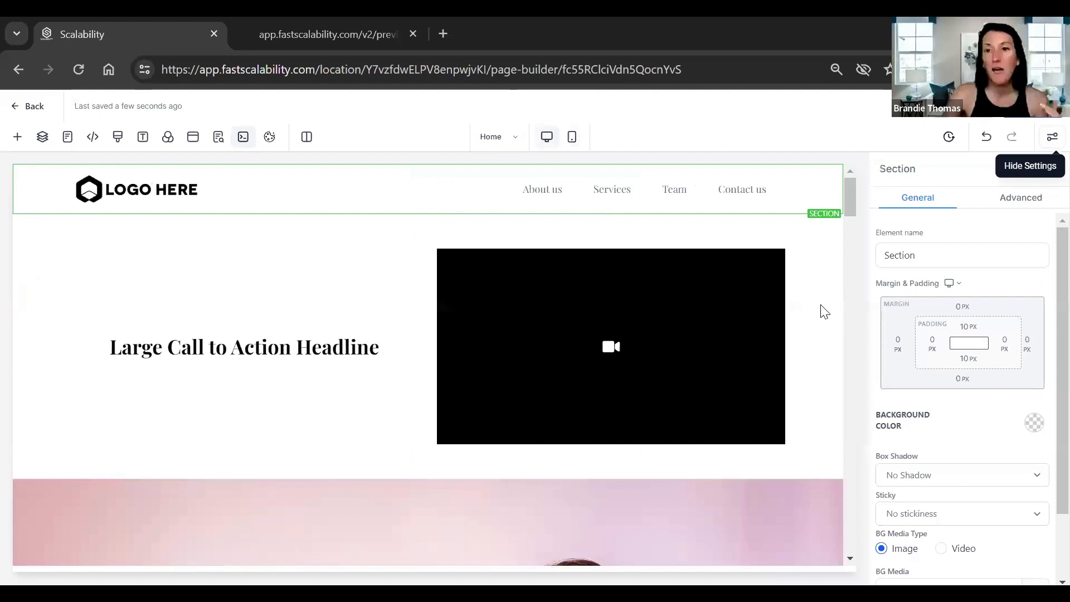
Select the headline-and-video section and check its Advanced border styles, keeping no border.
left_click(824, 311)
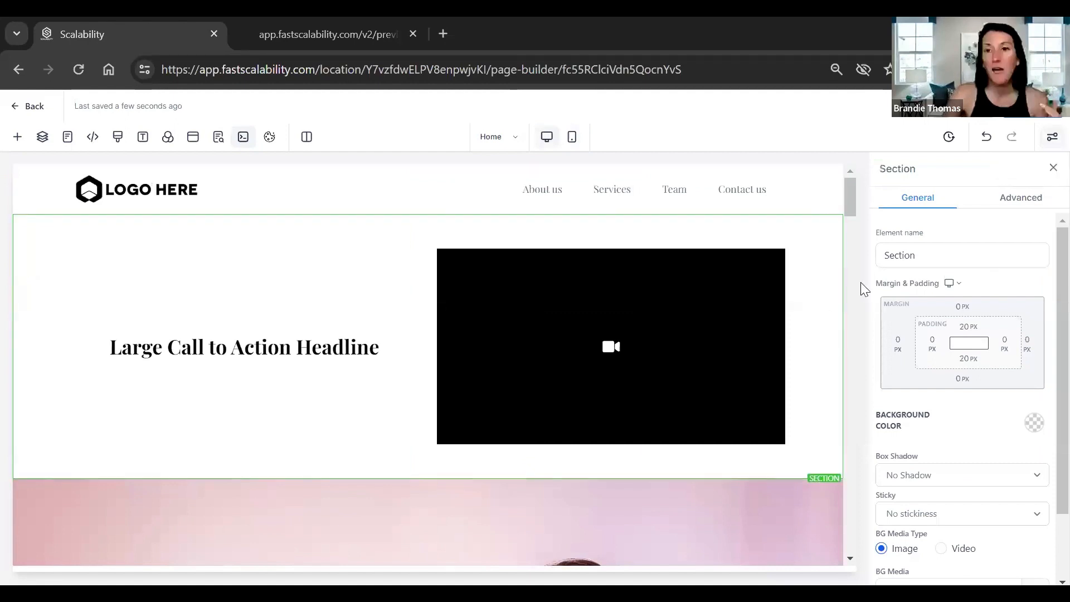
left_click(1019, 205)
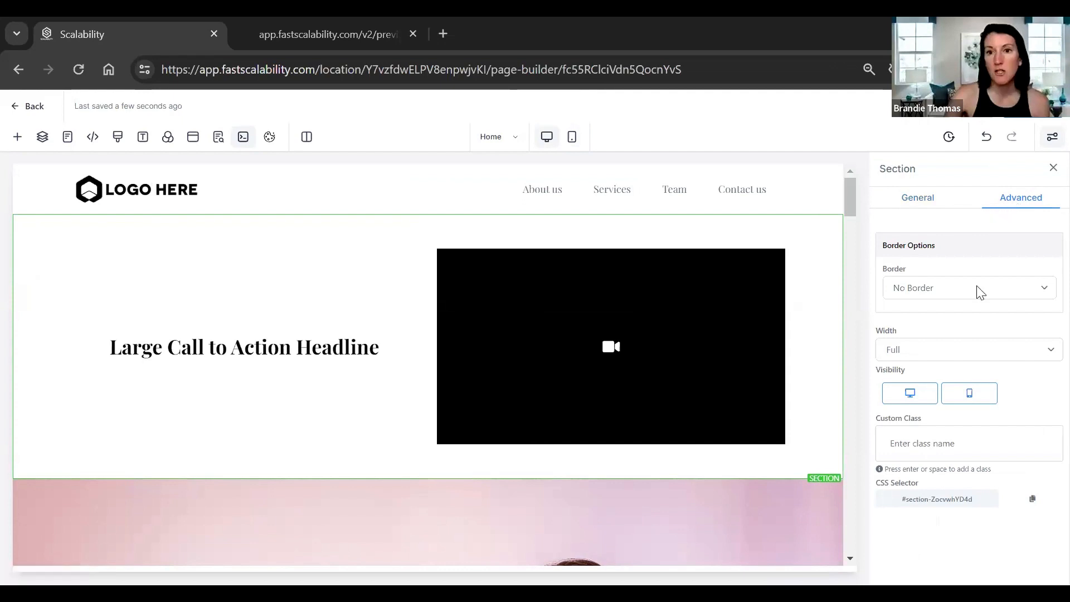
left_click(947, 288)
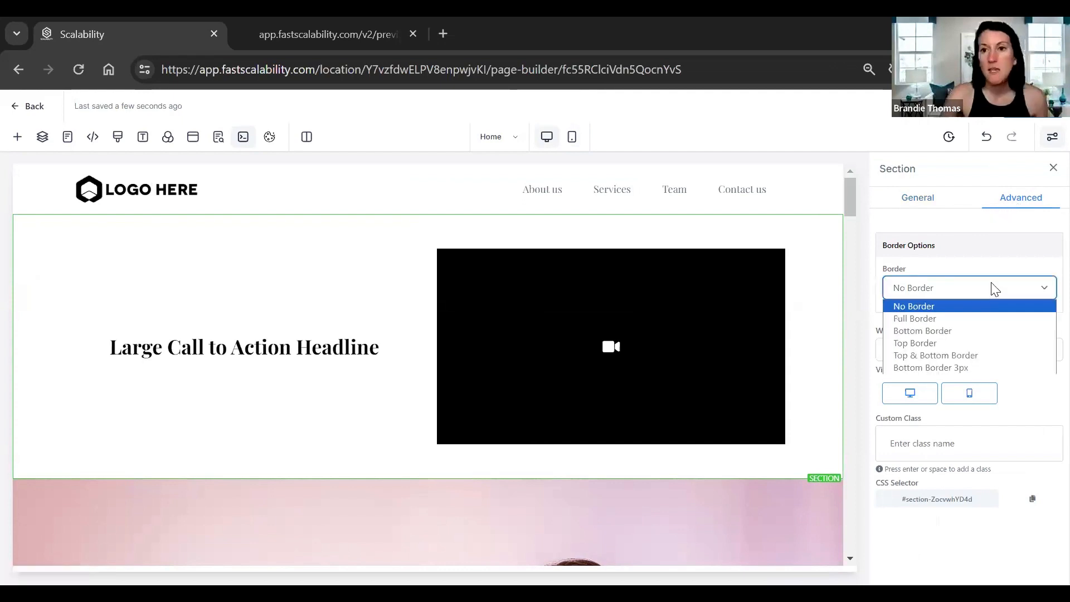
left_click(946, 355)
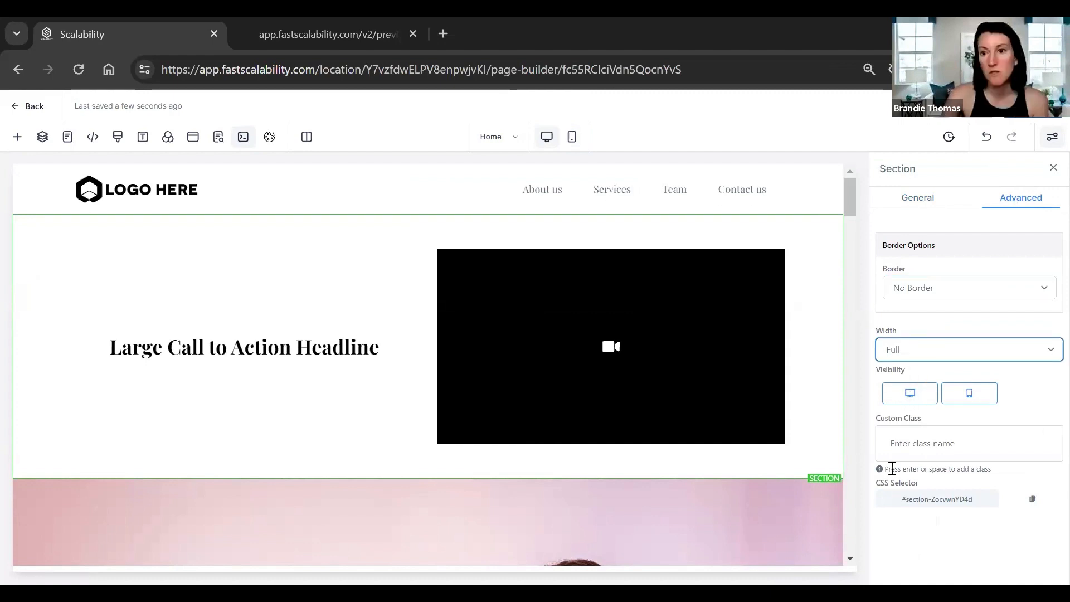
Hide the section on desktop, make it visible again, and go back to General settings.
left_click(916, 401)
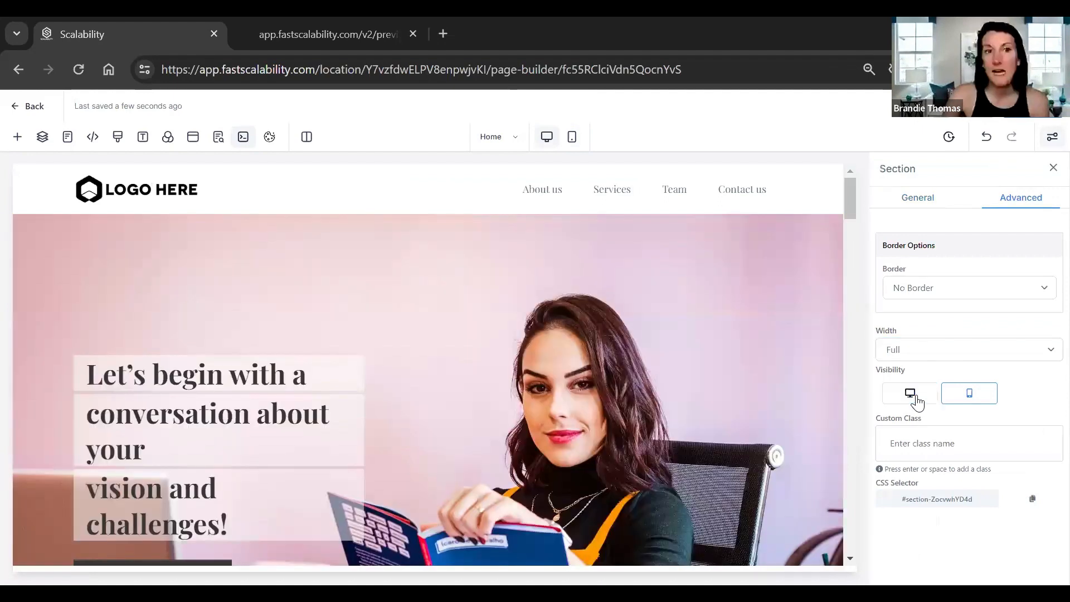
left_click(916, 402)
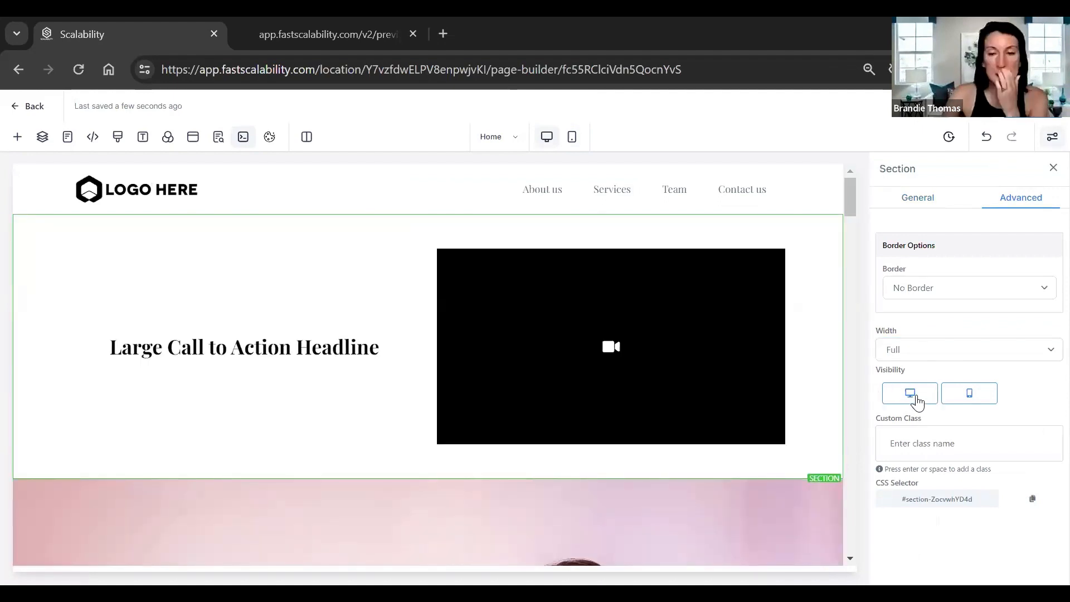
left_click(916, 401)
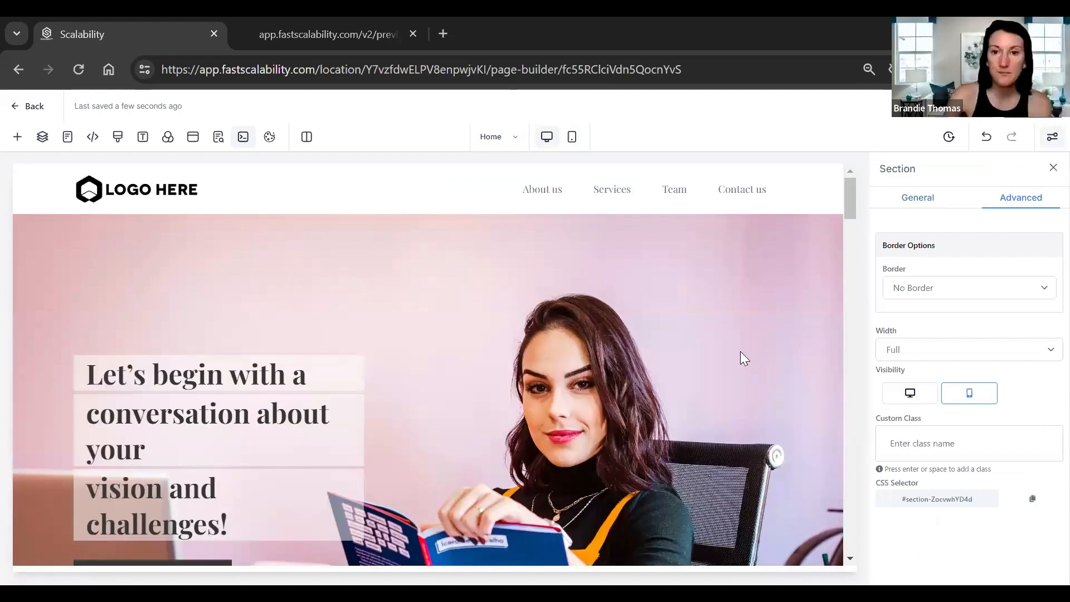
left_click(910, 393)
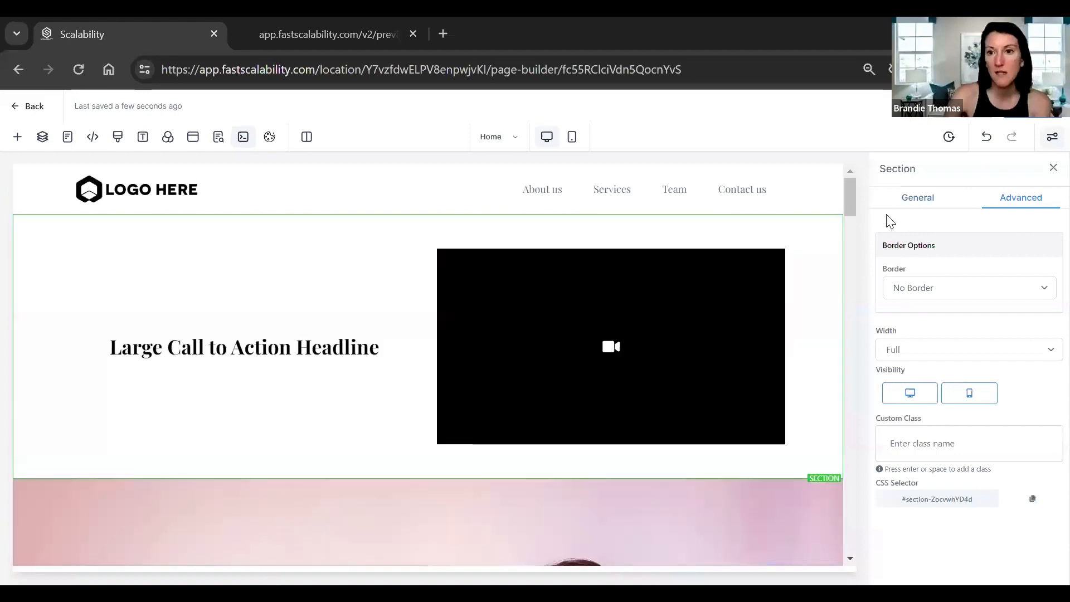
left_click(830, 290)
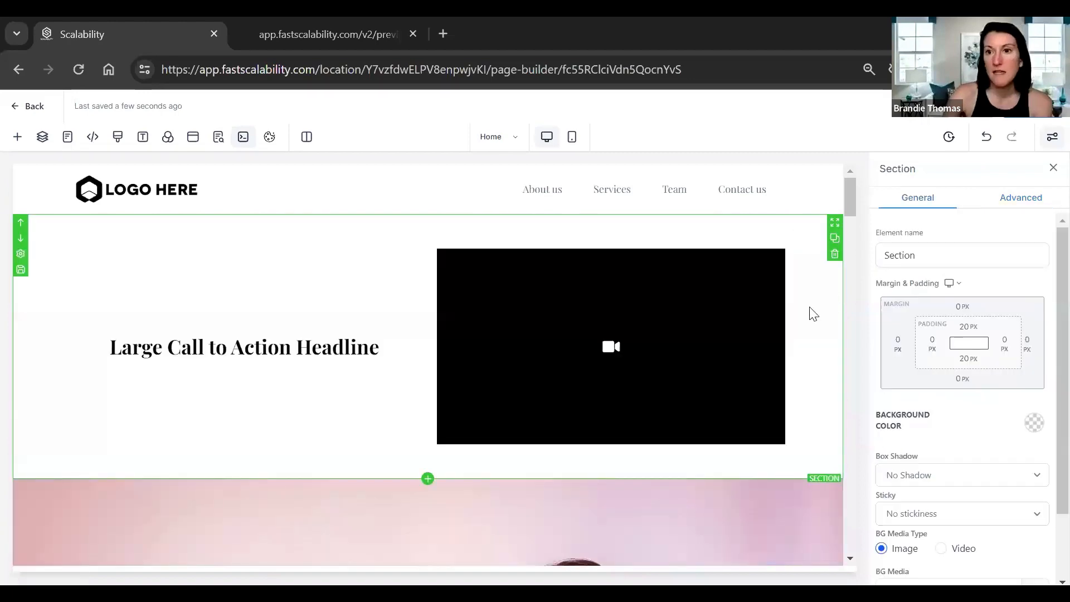
Append '- form' to the section's element name so it reads 'Section- form'.
left_click(930, 258)
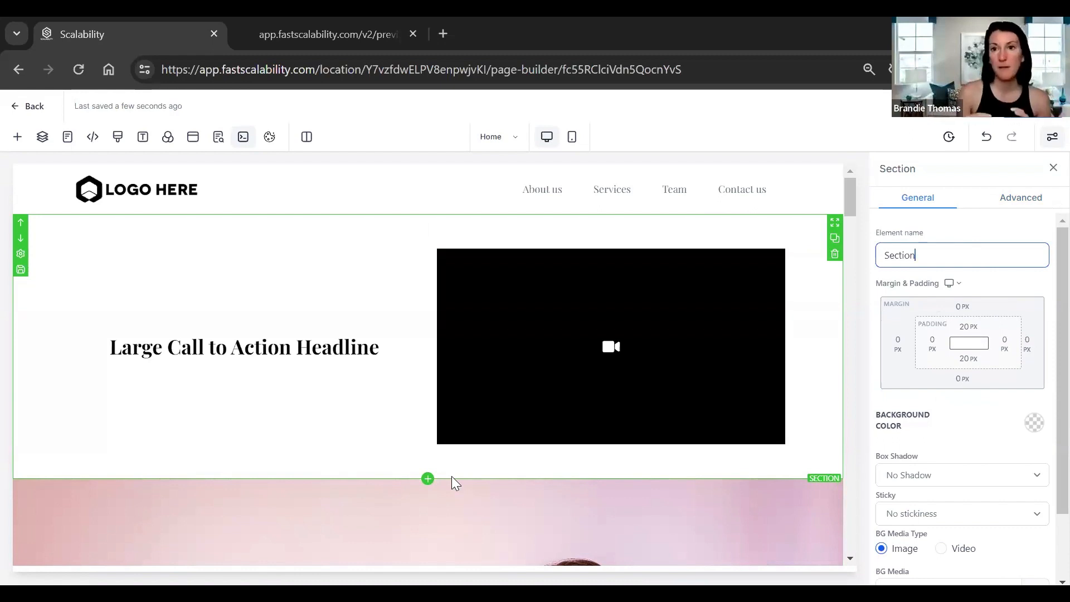
type("- form")
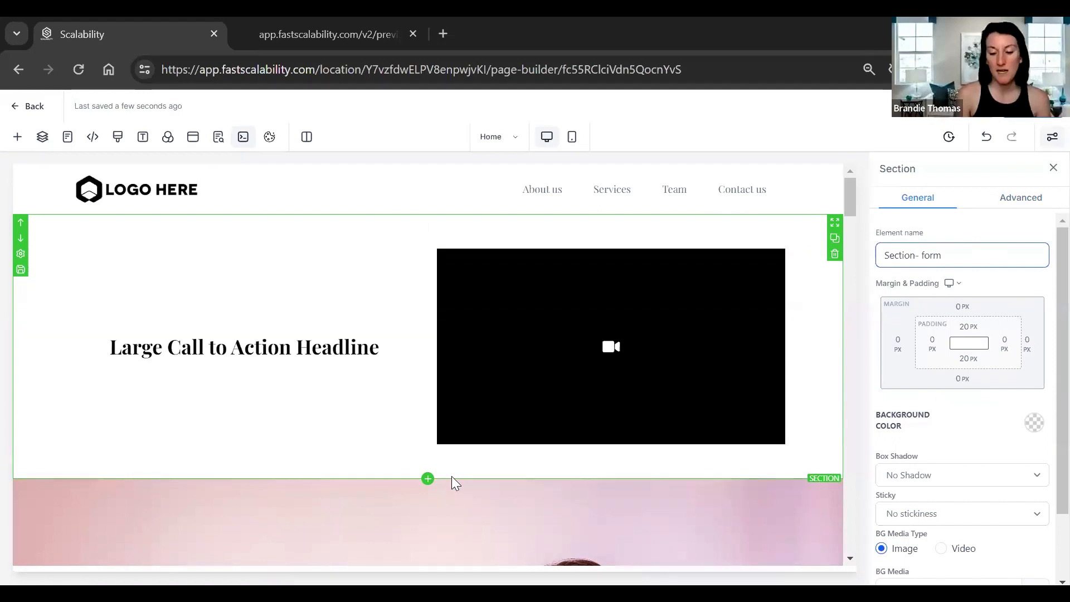
left_click(971, 437)
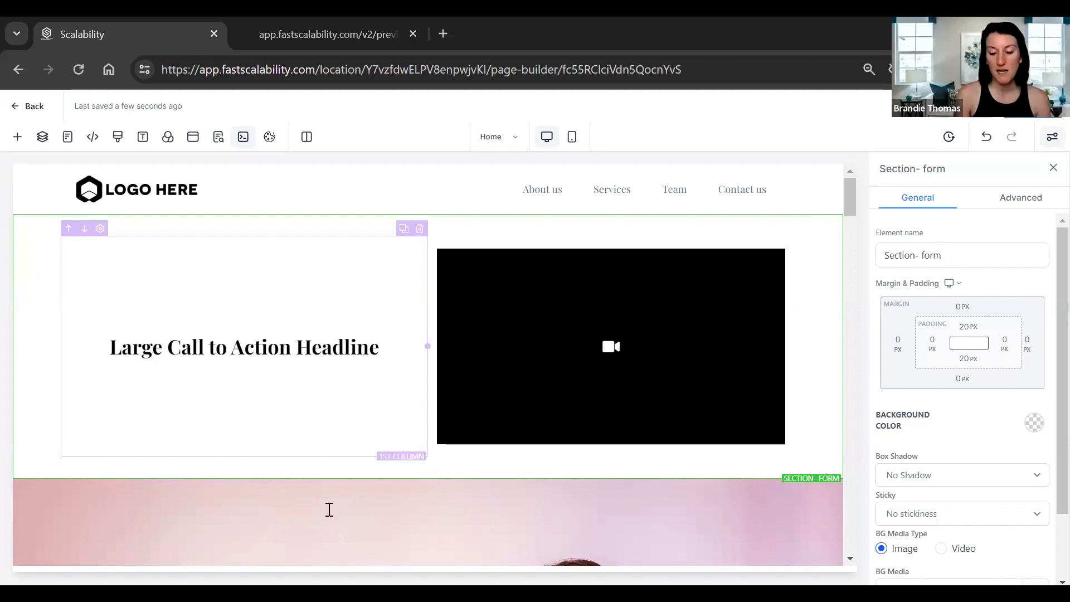
Set the Get an appointment button's link action to Scroll to Element.
scroll(846, 245, "down", 5)
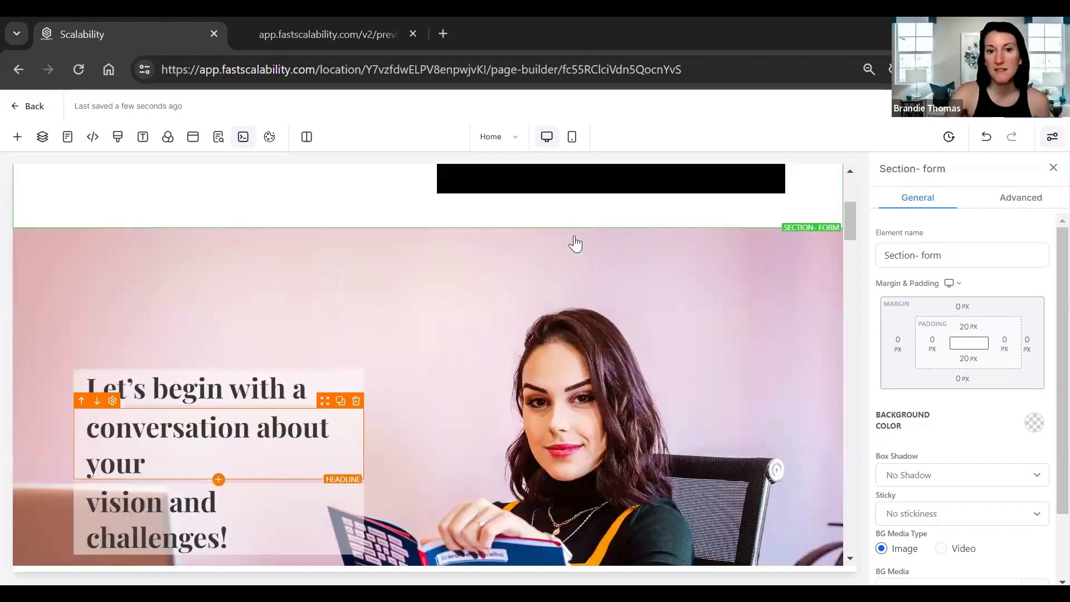
scroll(576, 243, "down", 6)
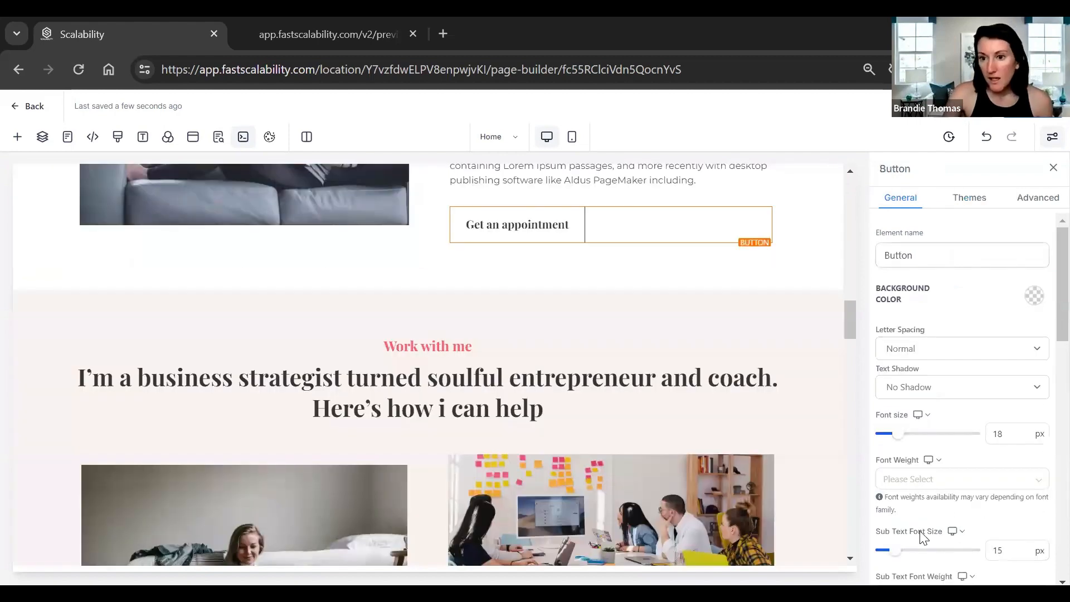
scroll(926, 528, "down", 10)
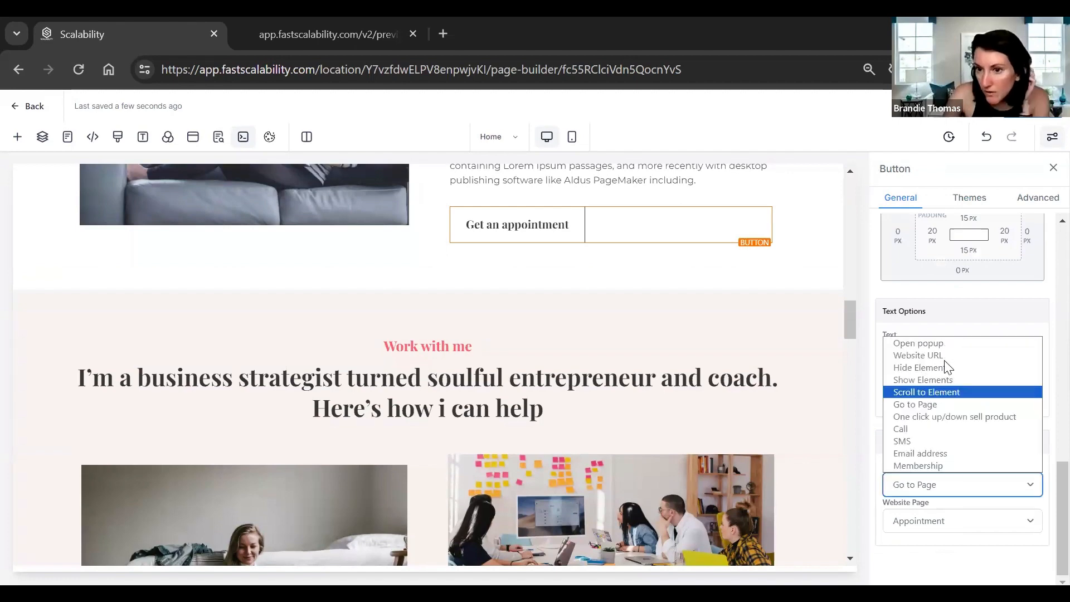
left_click(949, 393)
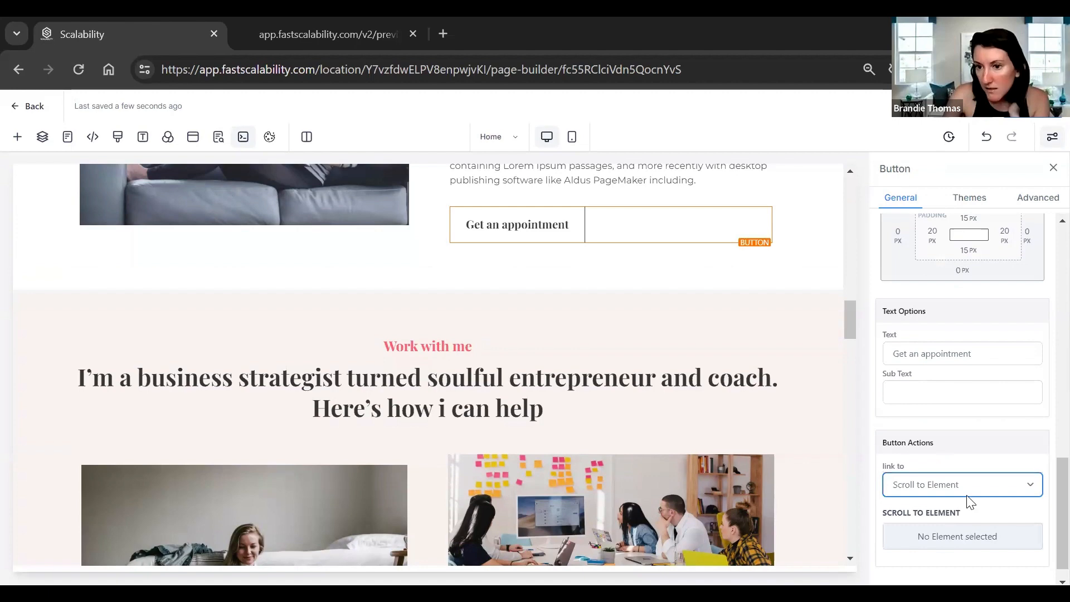
left_click(954, 484)
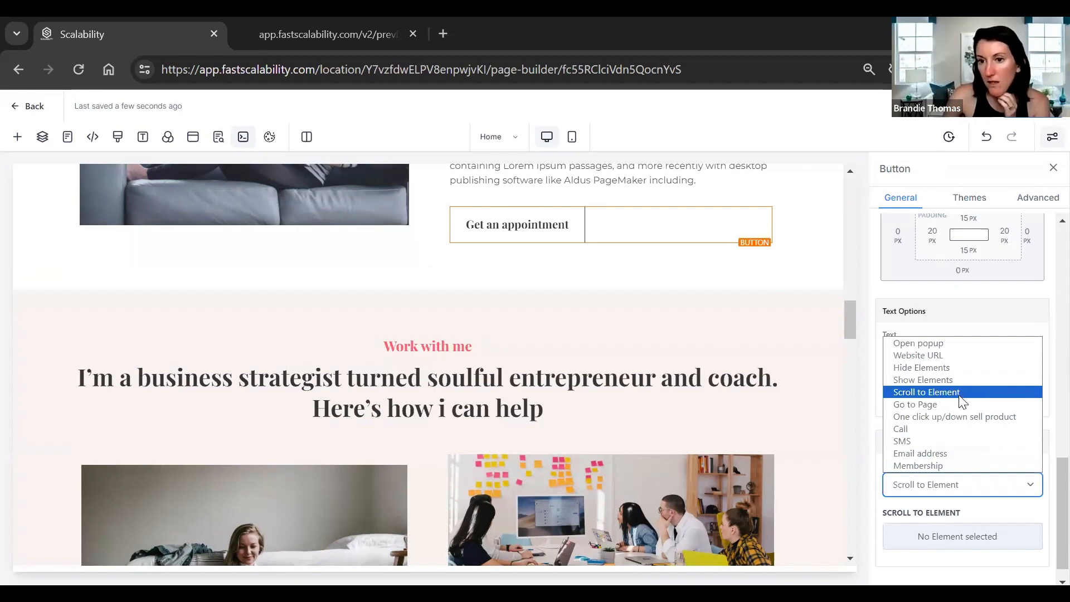
left_click(903, 365)
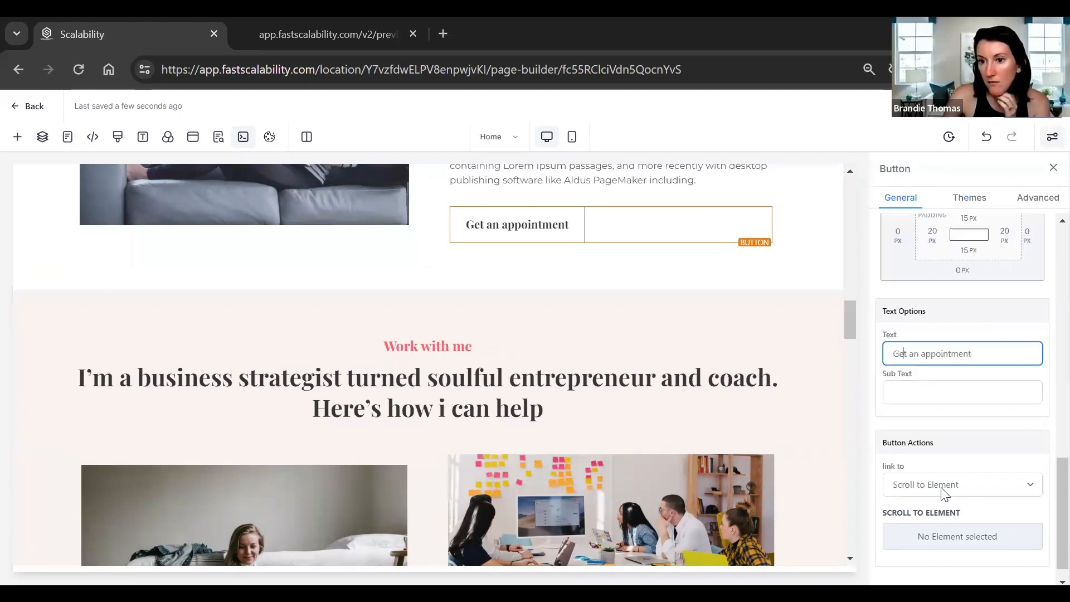
Browse the list of elements the button can scroll to, then close it.
left_click(946, 538)
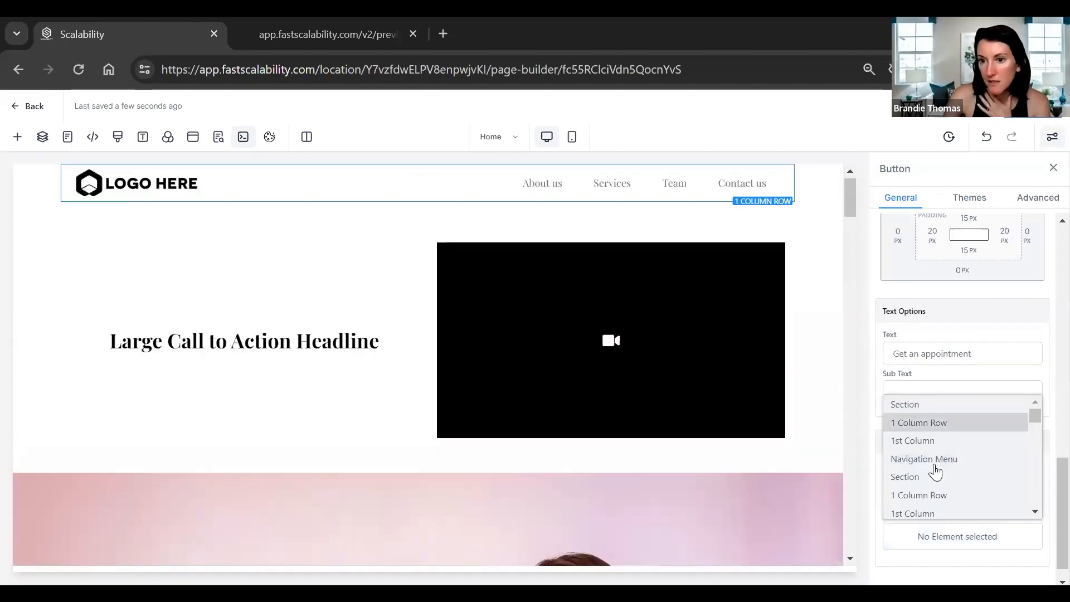
scroll(979, 503, "down", 3)
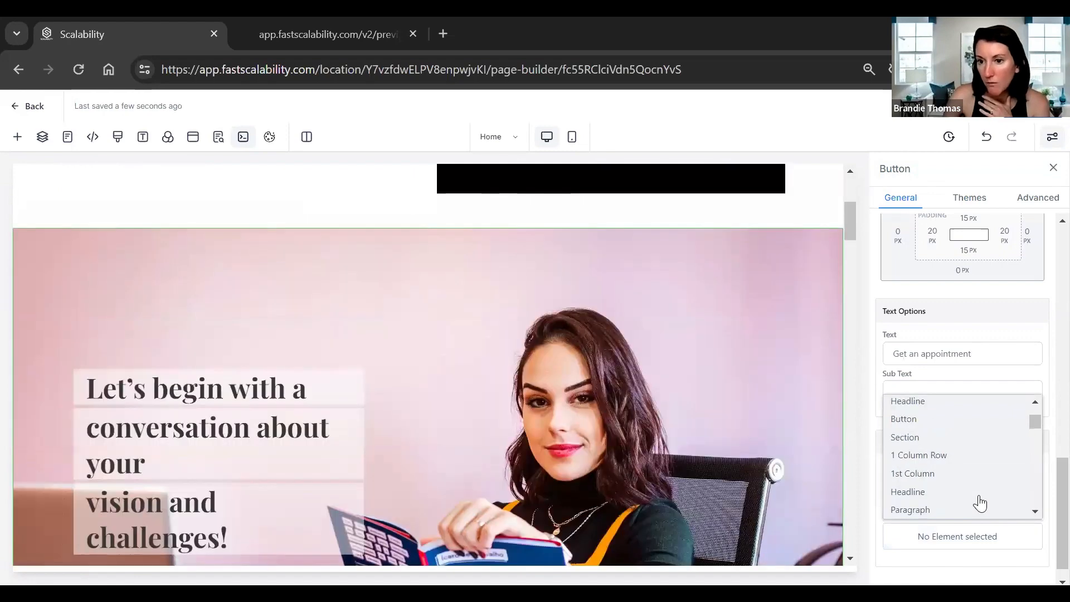
scroll(947, 478, "down", 2)
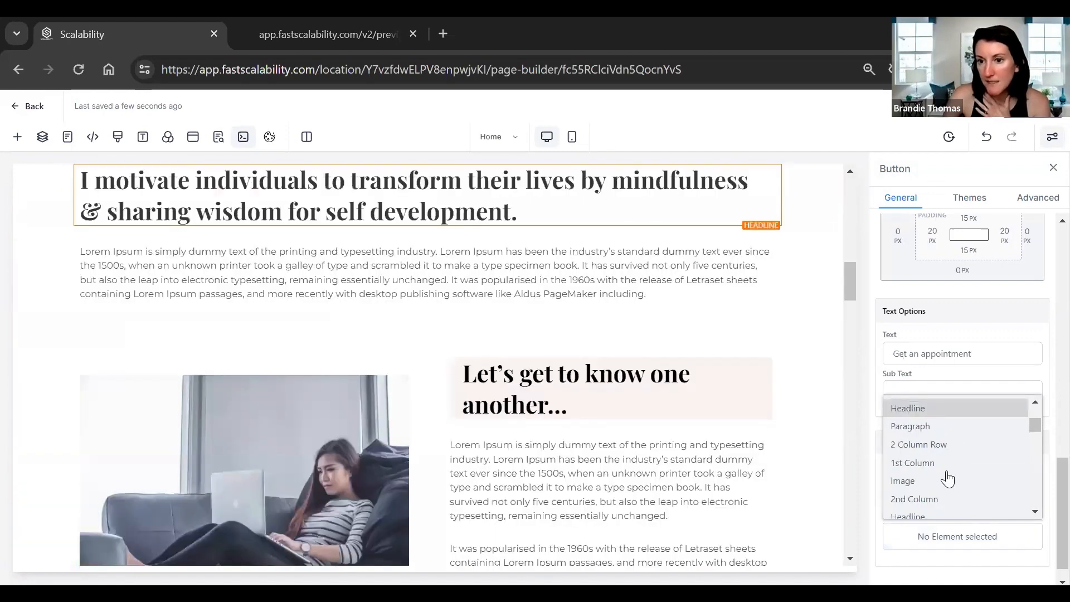
scroll(947, 478, "up", 2)
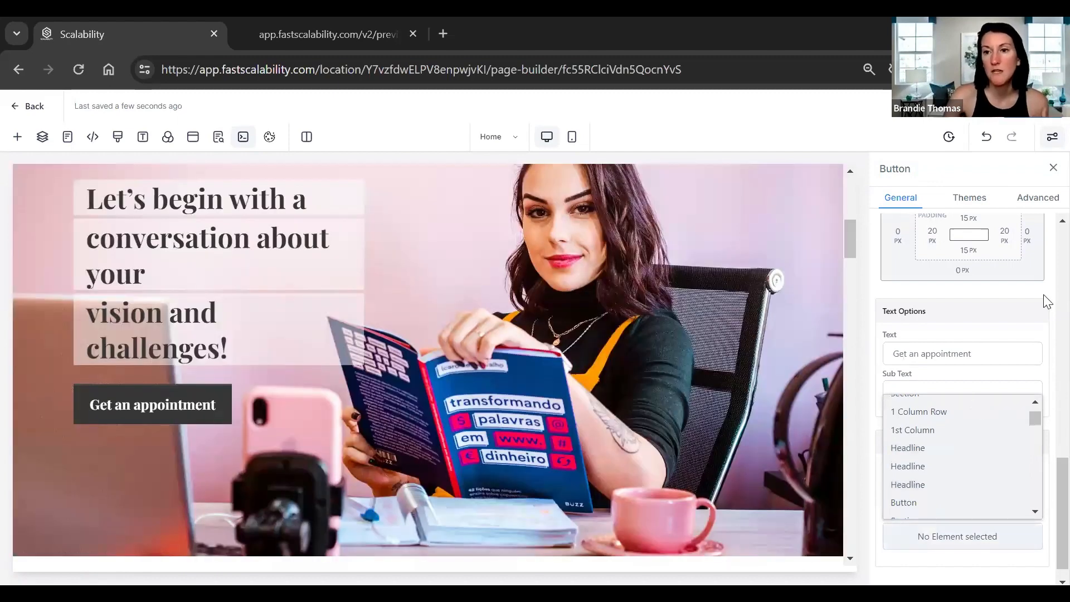
left_click(1046, 202)
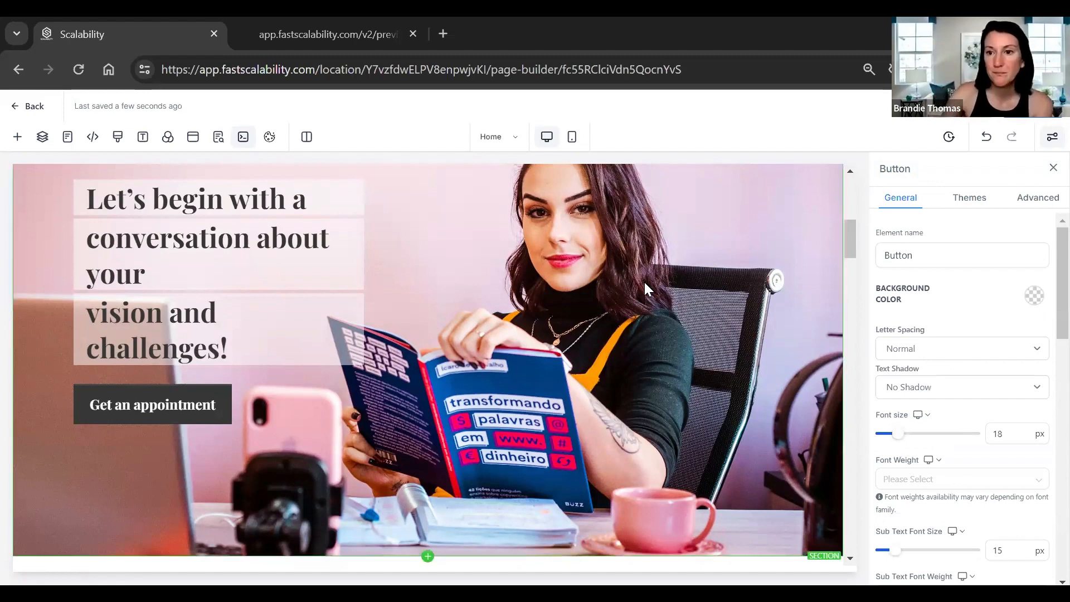
Give the hero section a left margin of -50 px.
left_click(760, 269)
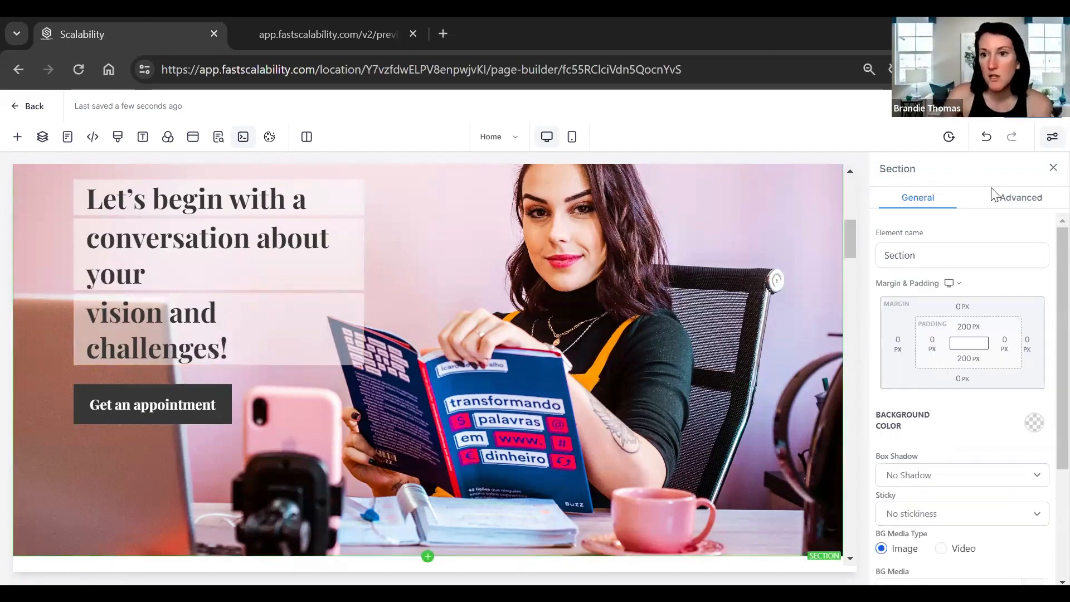
left_click(936, 345)
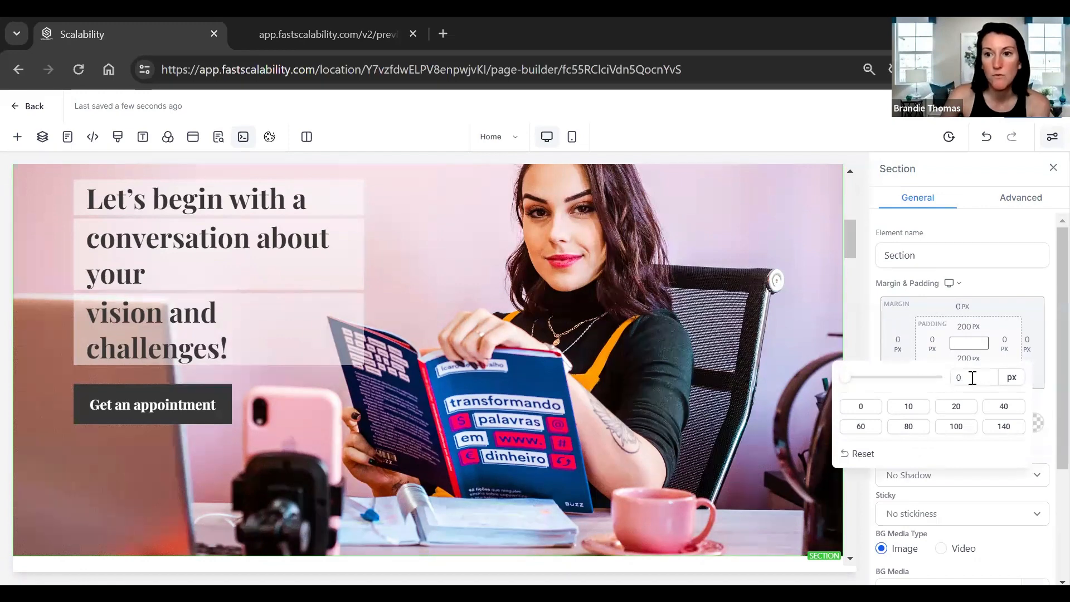
left_click(899, 344)
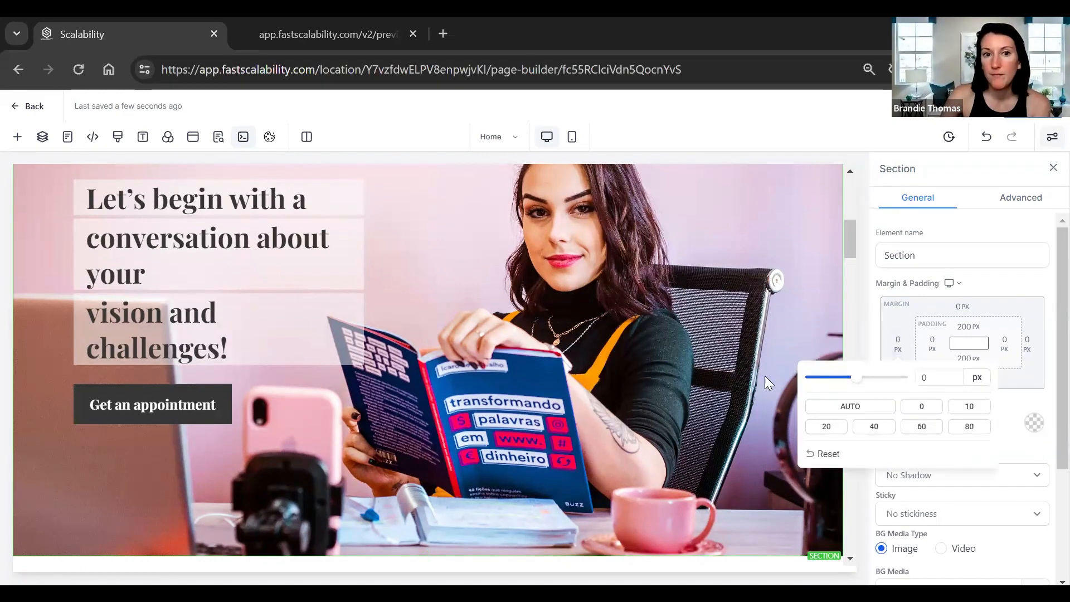
left_click_drag(856, 378, 783, 381)
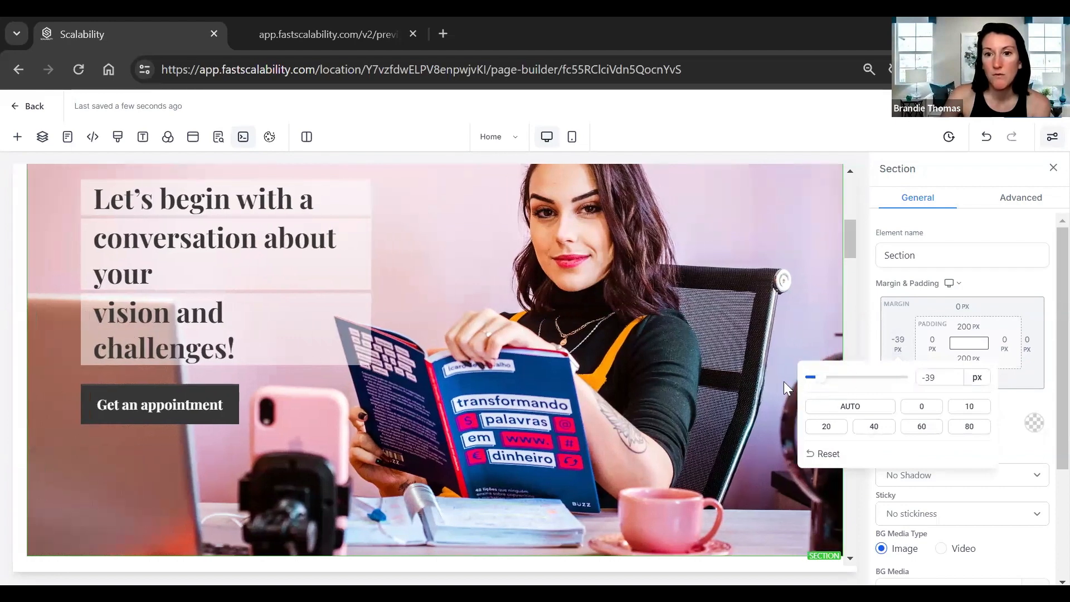
left_click(911, 321)
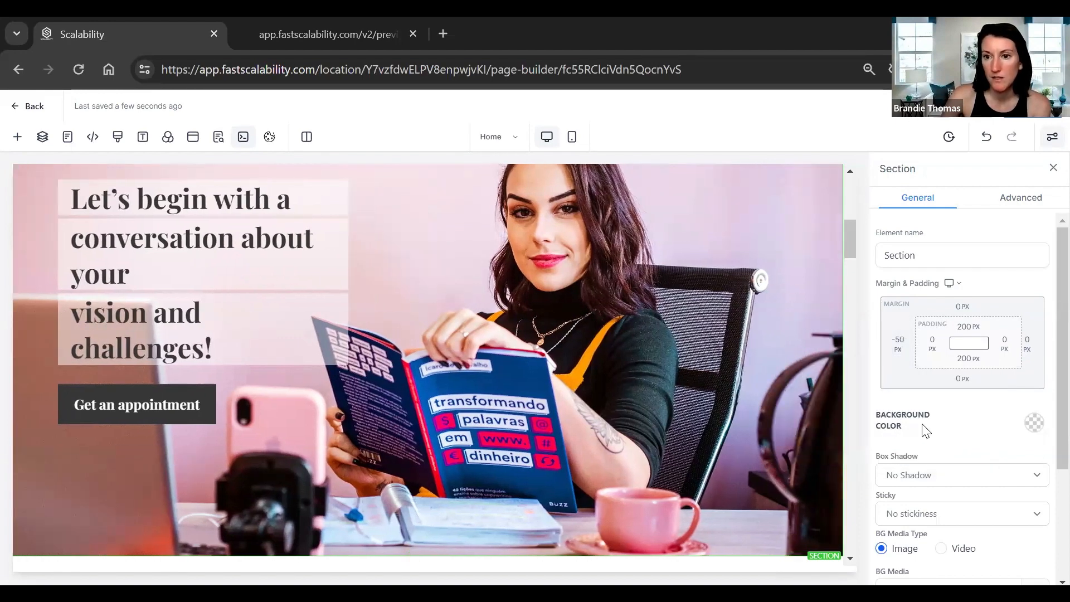
Change the hero section's BG Media Type to Video, removing the photo background.
scroll(941, 412, "down", 2)
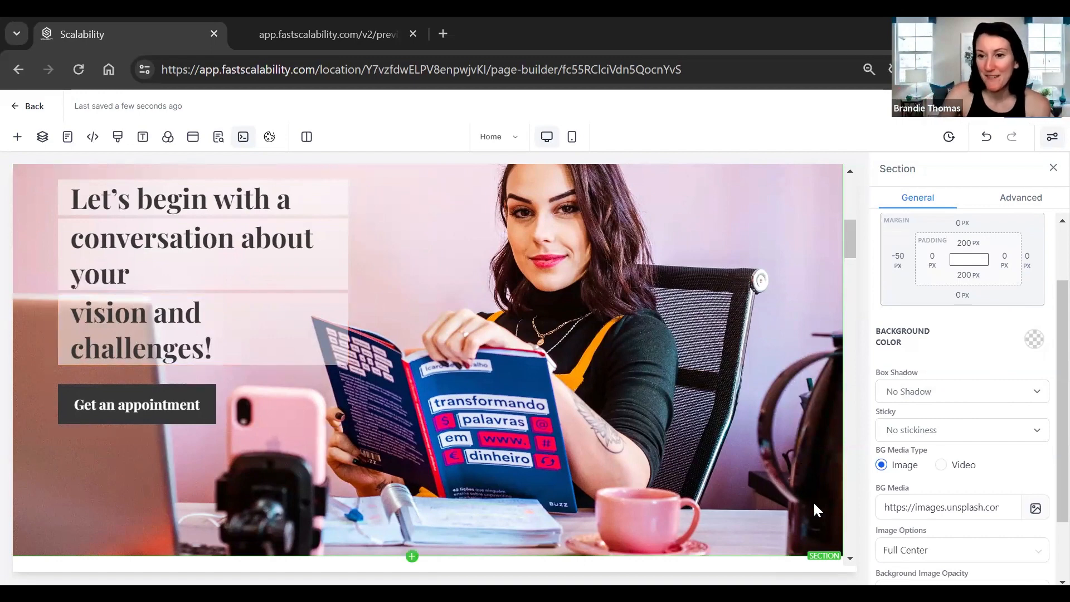
scroll(964, 502, "down", 2)
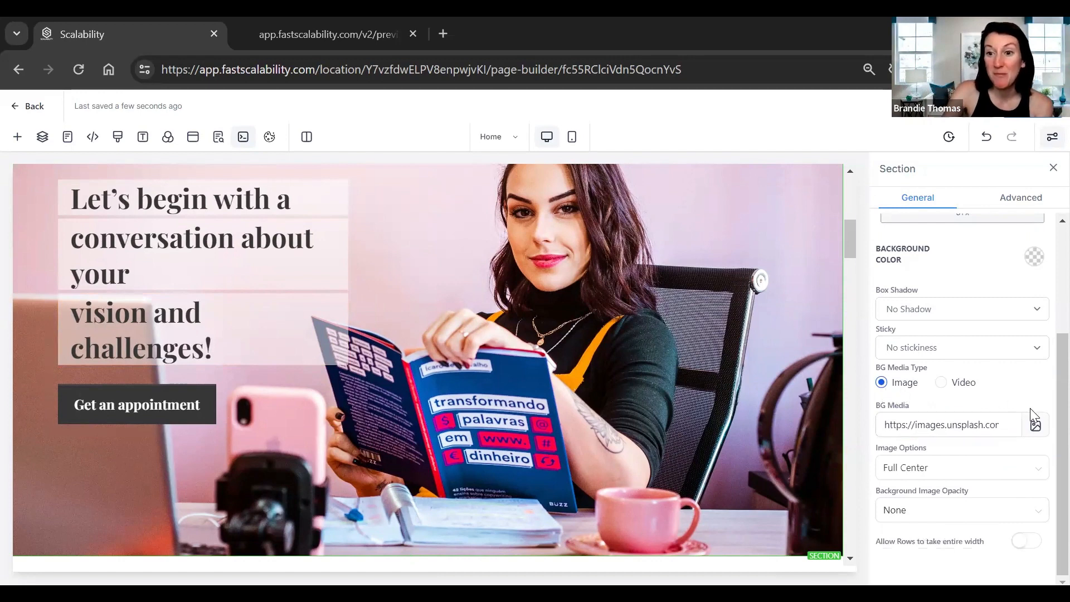
left_click(953, 386)
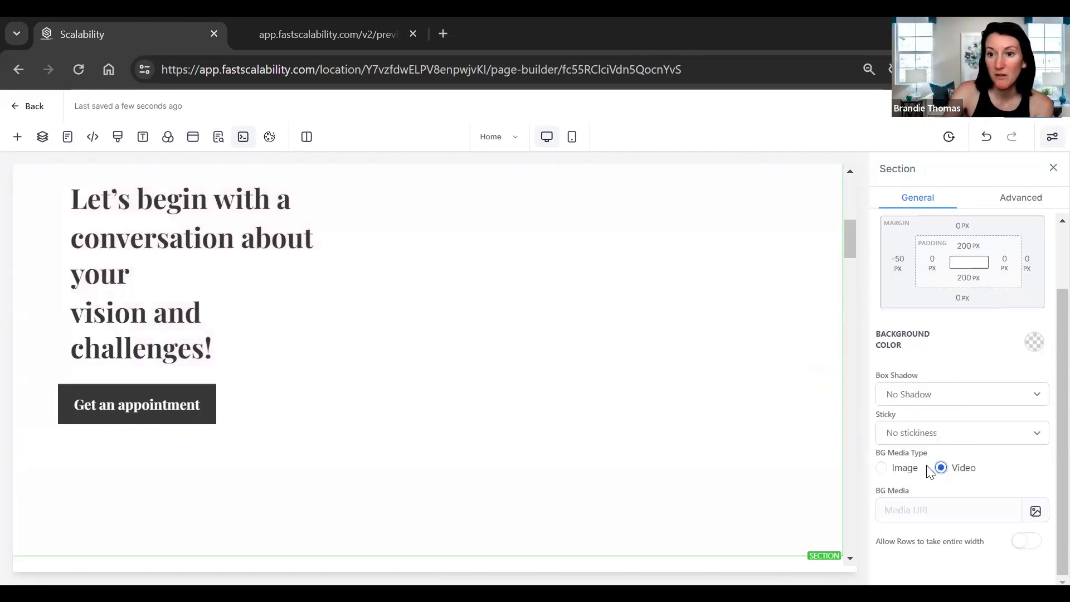
Try YouTube Watermark Logo.png as the background video, then leave the media library without uploading.
left_click(1036, 512)
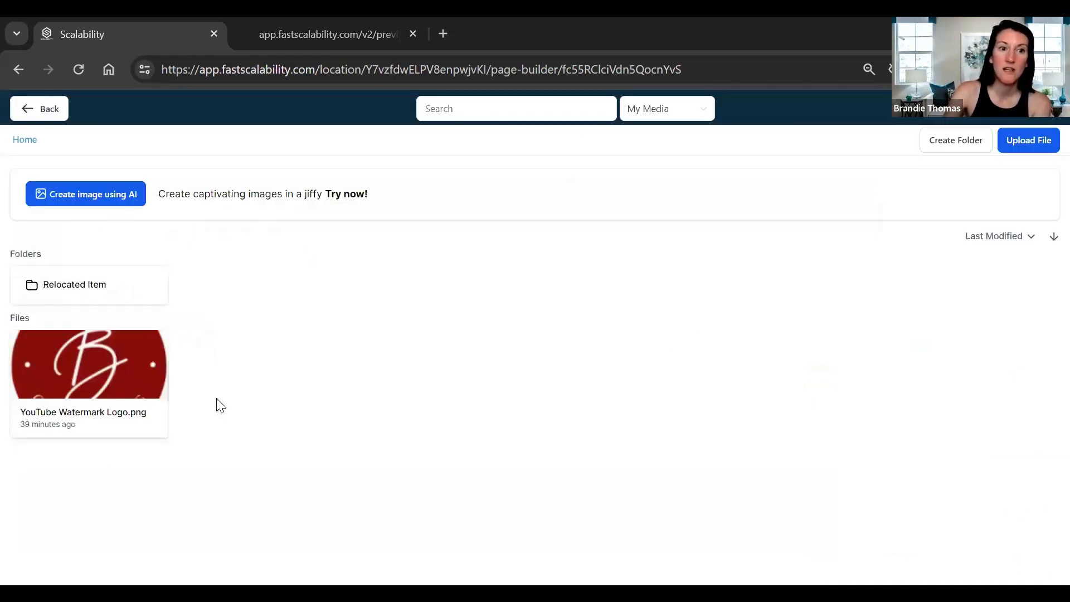
left_click(109, 370)
double_click(109, 382)
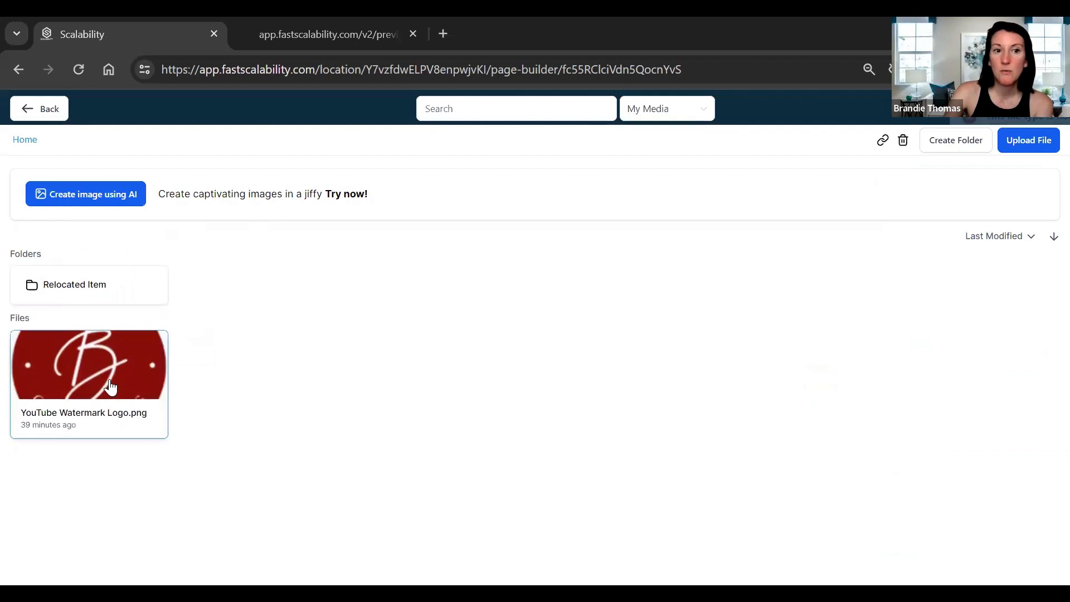
left_click(1018, 139)
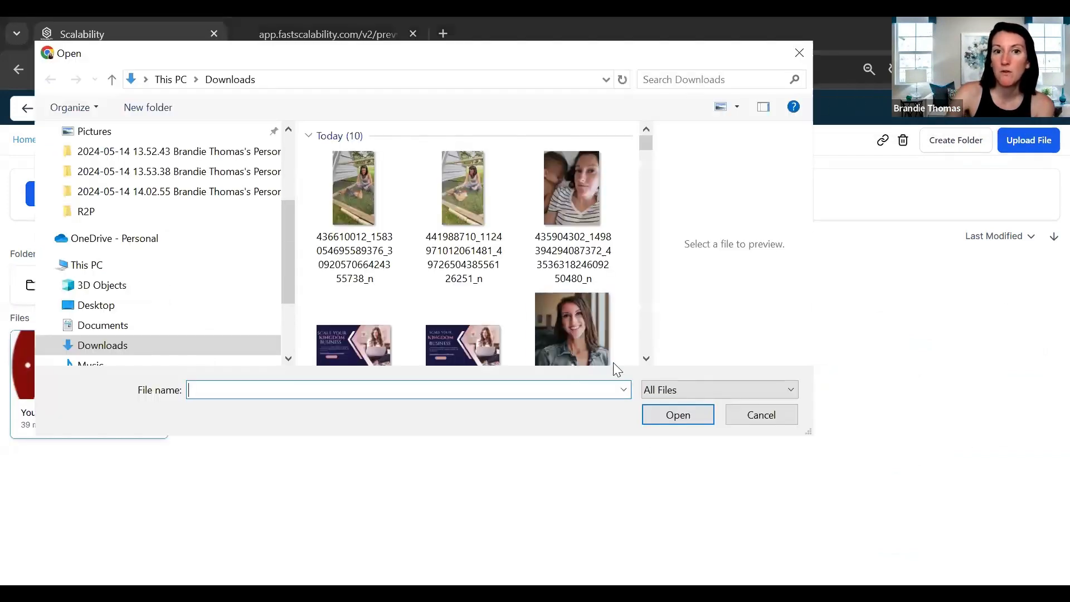
left_click(773, 422)
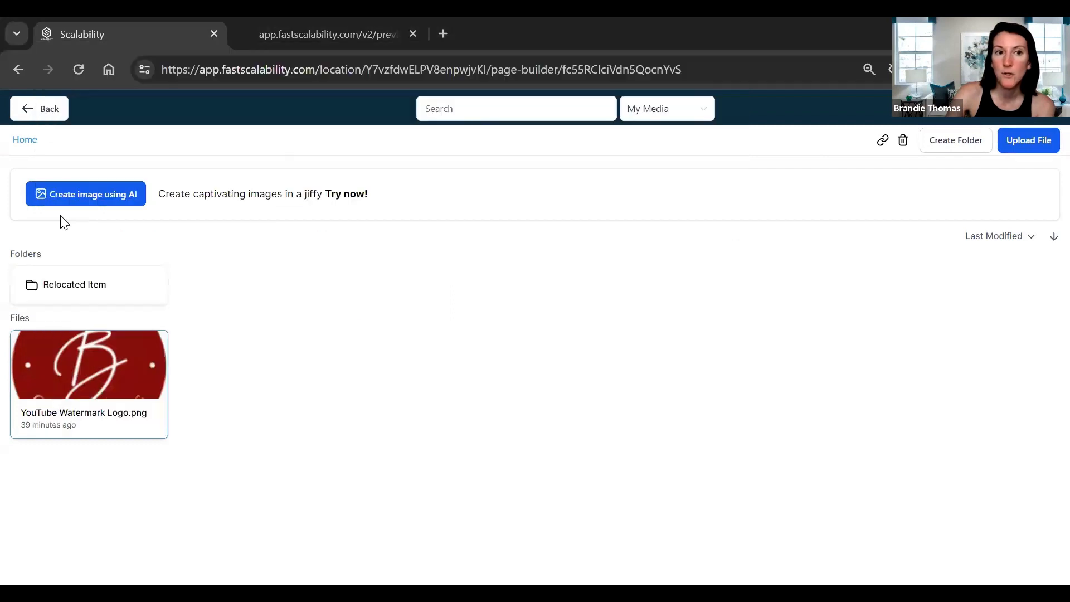
left_click(35, 111)
Switch BG Media Type back to Image and apply YouTube Watermark Logo.png as background.
left_click(882, 467)
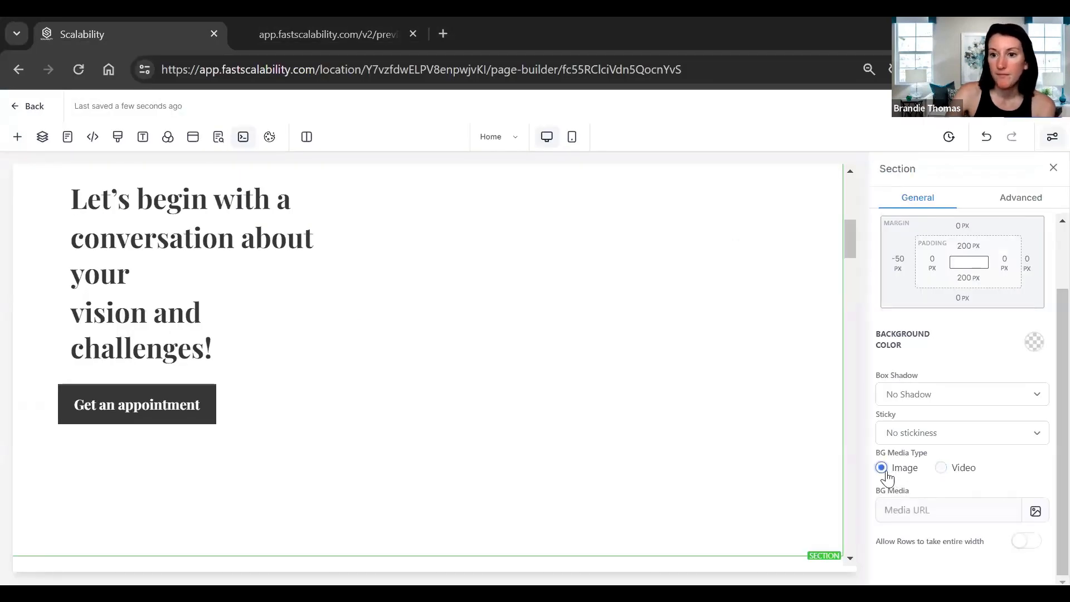
left_click(1035, 511)
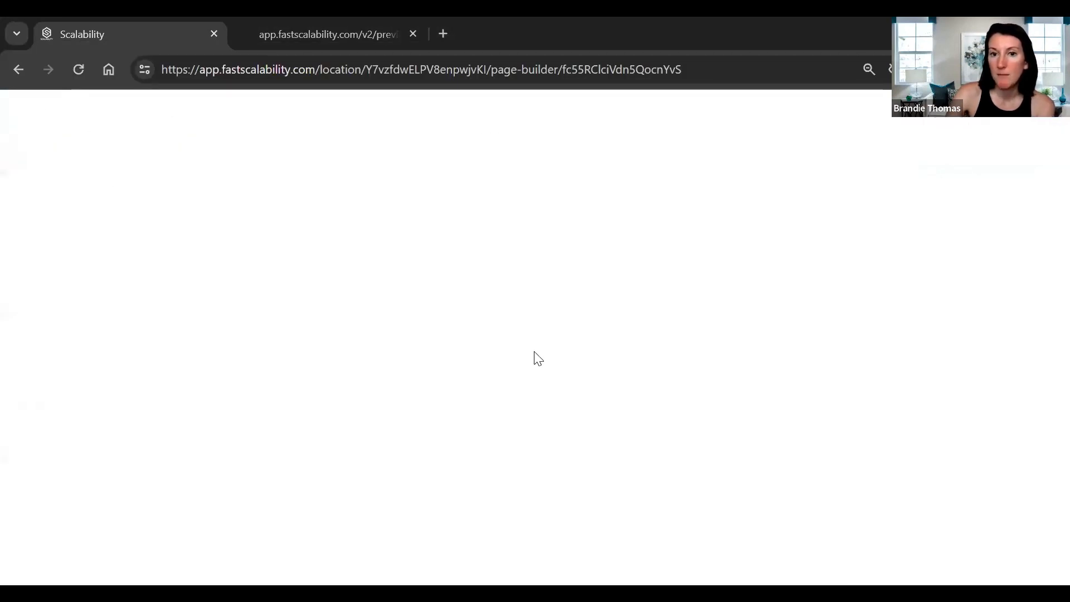
left_click(87, 376)
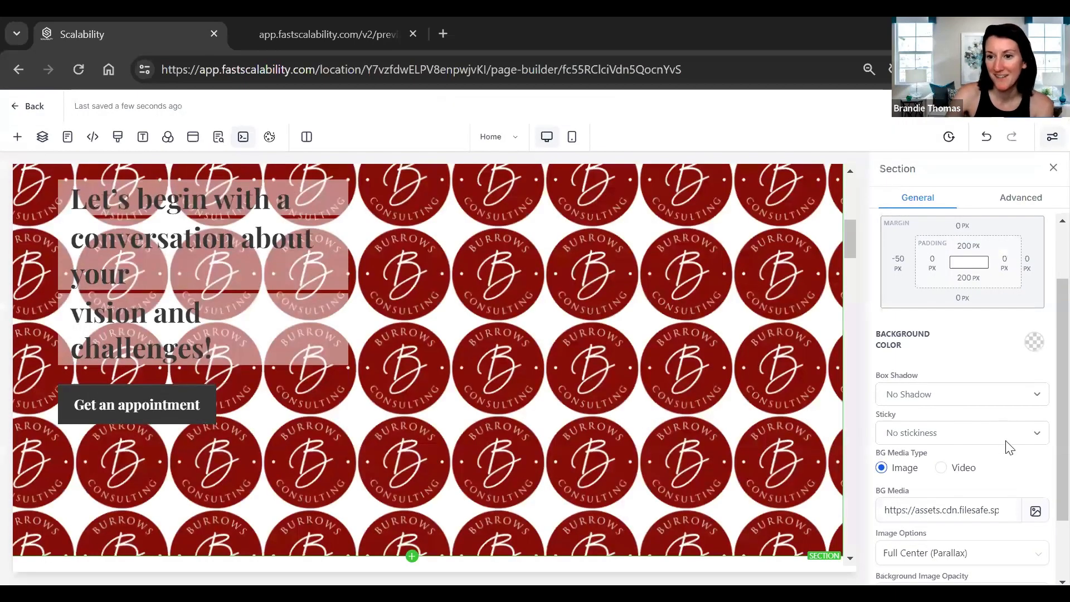
Look through the hero section's box shadow and sticky options without changing them.
scroll(1002, 448, "down", 3)
scroll(1003, 454, "down", 2)
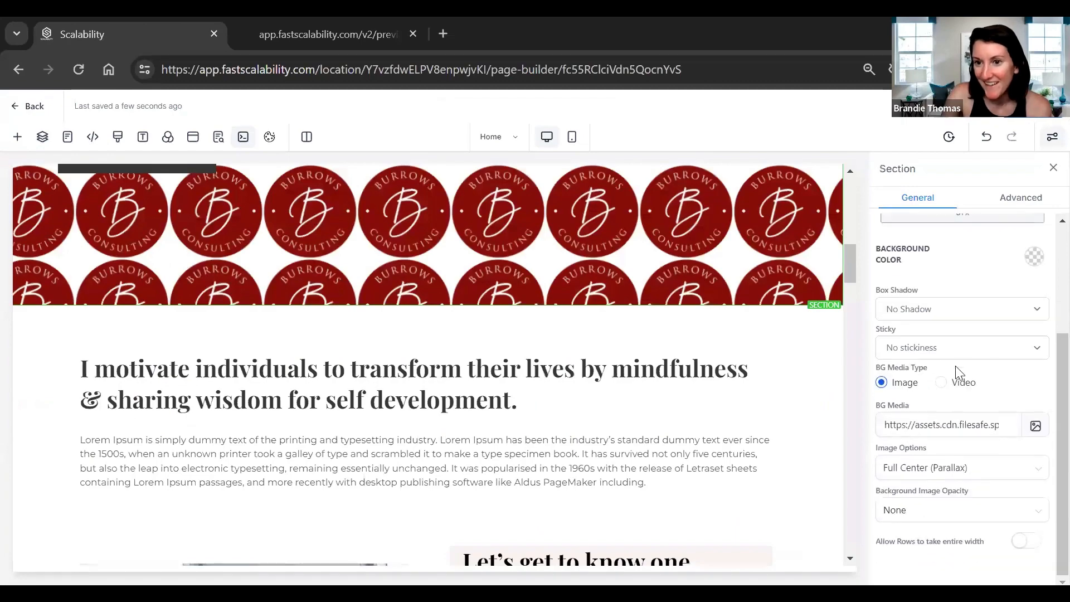
left_click(965, 316)
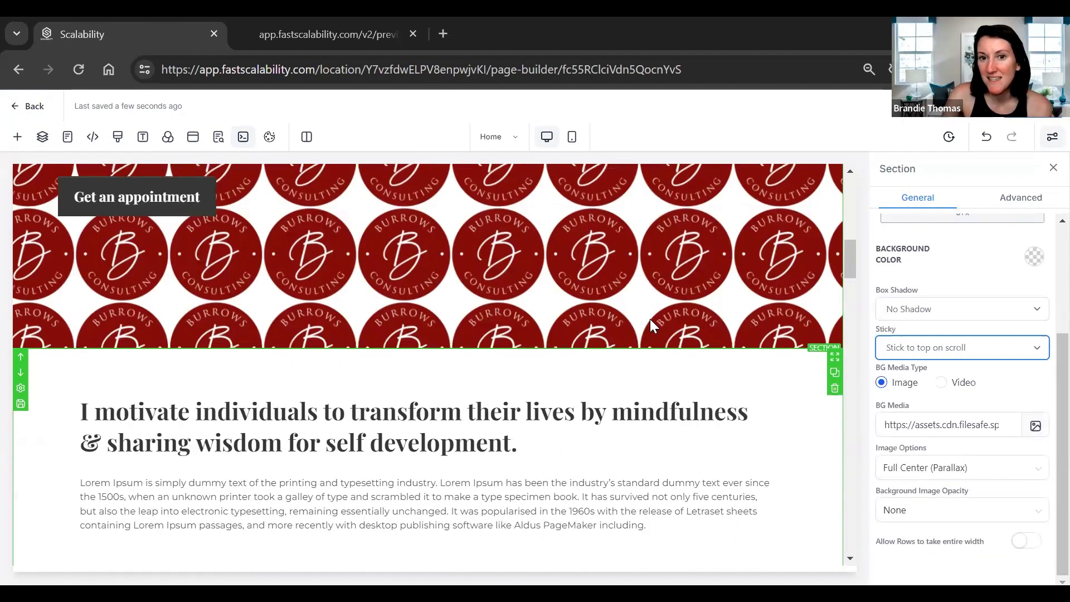
scroll(652, 320, "down", 5)
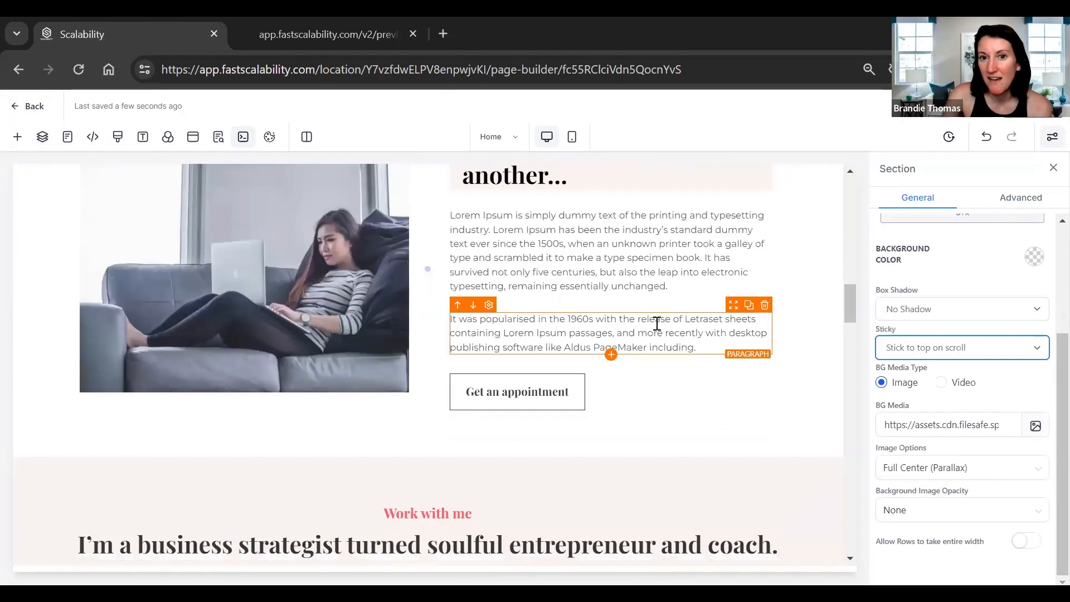
scroll(663, 321, "up", 6)
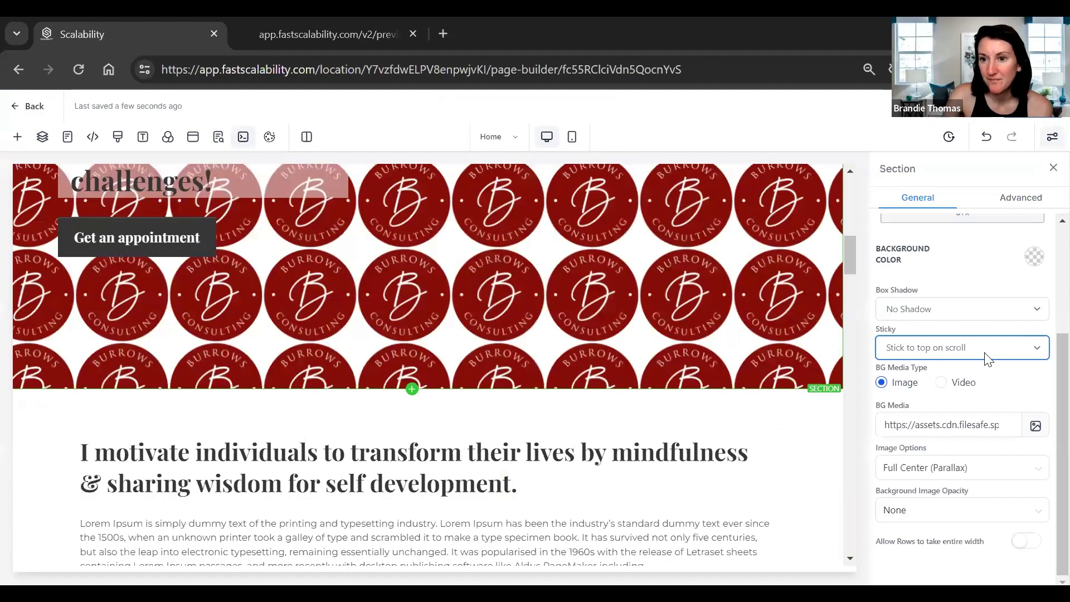
left_click(985, 356)
scroll(713, 385, "down", 2)
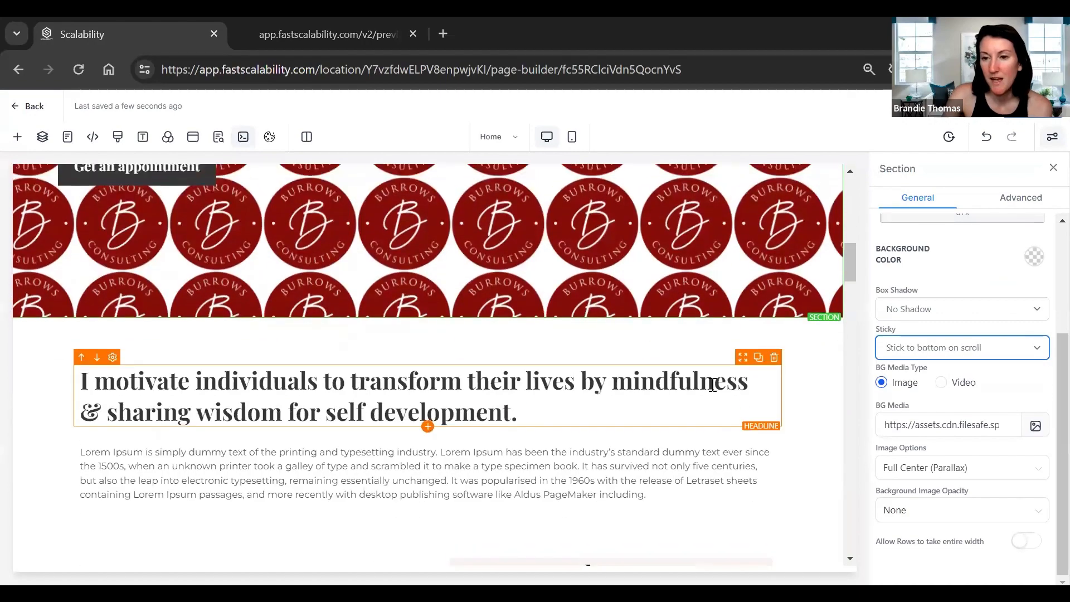
scroll(716, 383, "up", 5)
scroll(958, 452, "up", 1)
scroll(955, 462, "down", 1)
Try the logo background shown once centred, then stretched to fill the section.
left_click(952, 468)
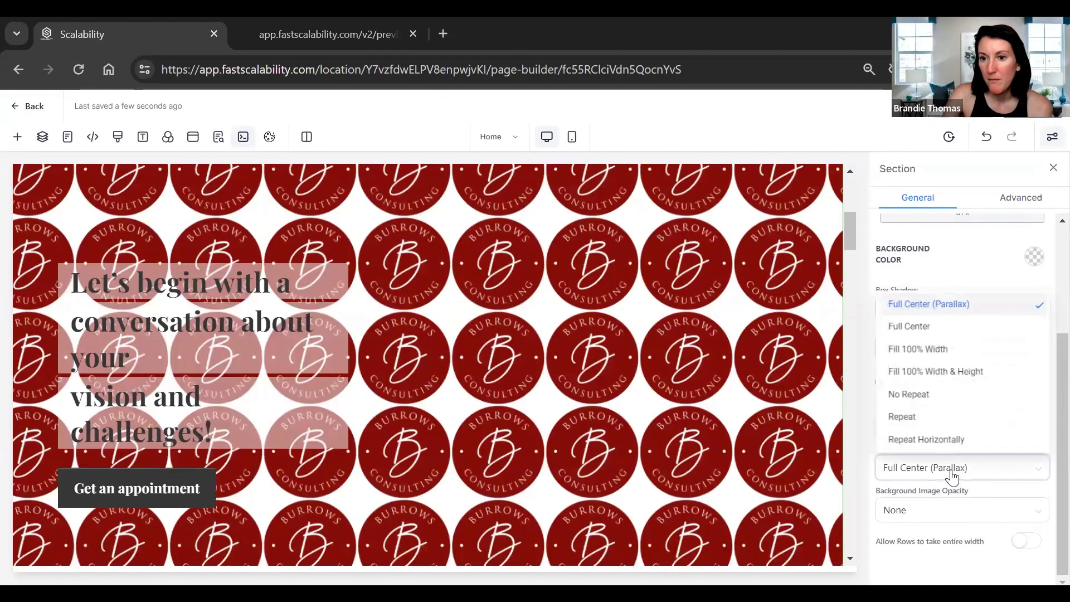
scroll(757, 359, "down", 1)
scroll(758, 363, "down", 10)
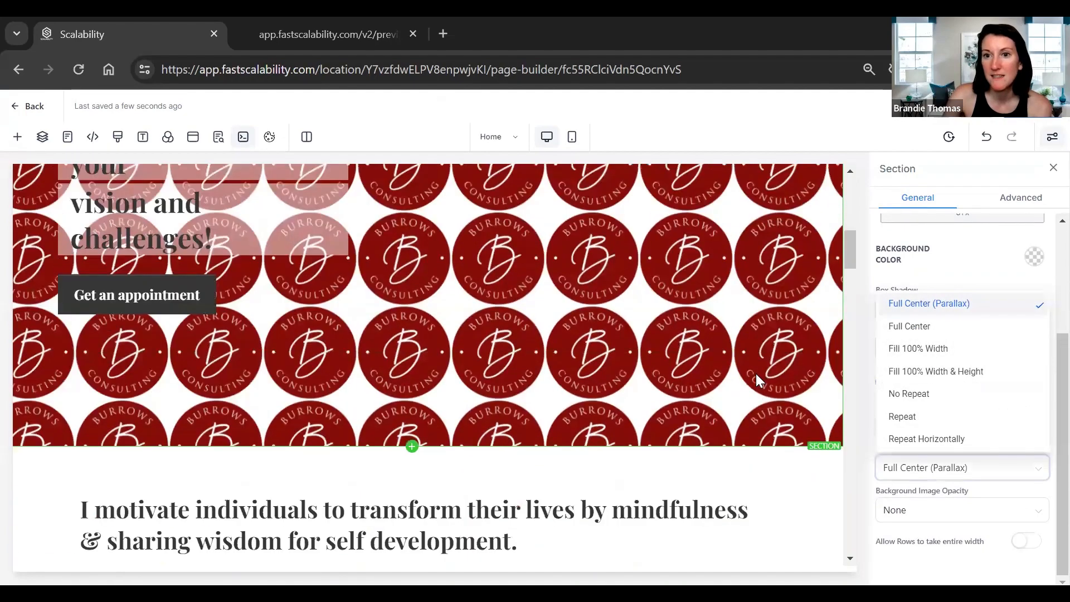
scroll(758, 368, "up", 5)
scroll(764, 368, "down", 1)
scroll(768, 368, "up", 4)
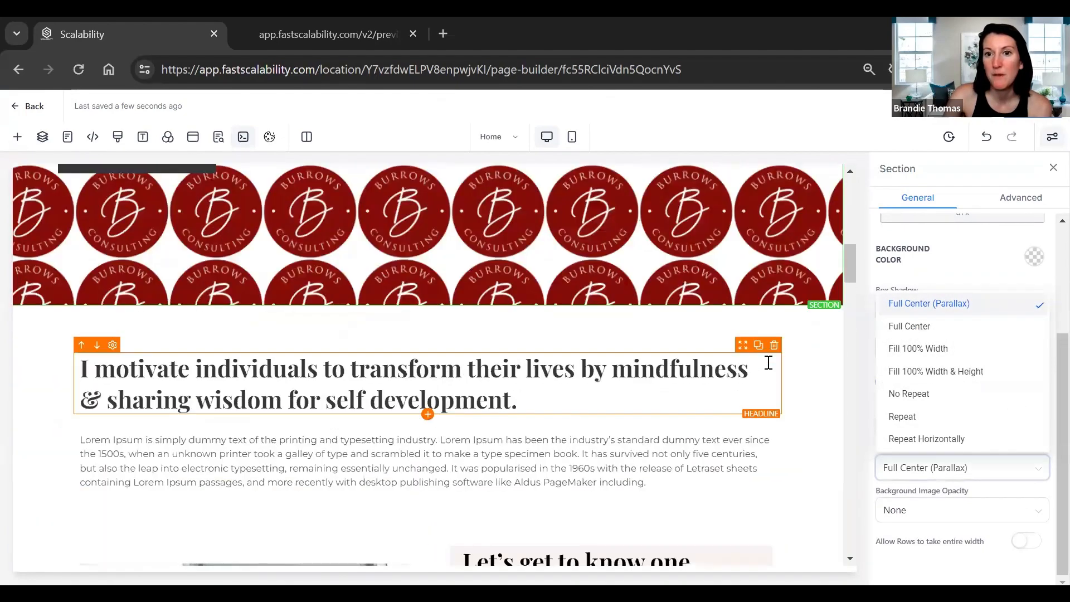
scroll(768, 362, "up", 10)
left_click(892, 328)
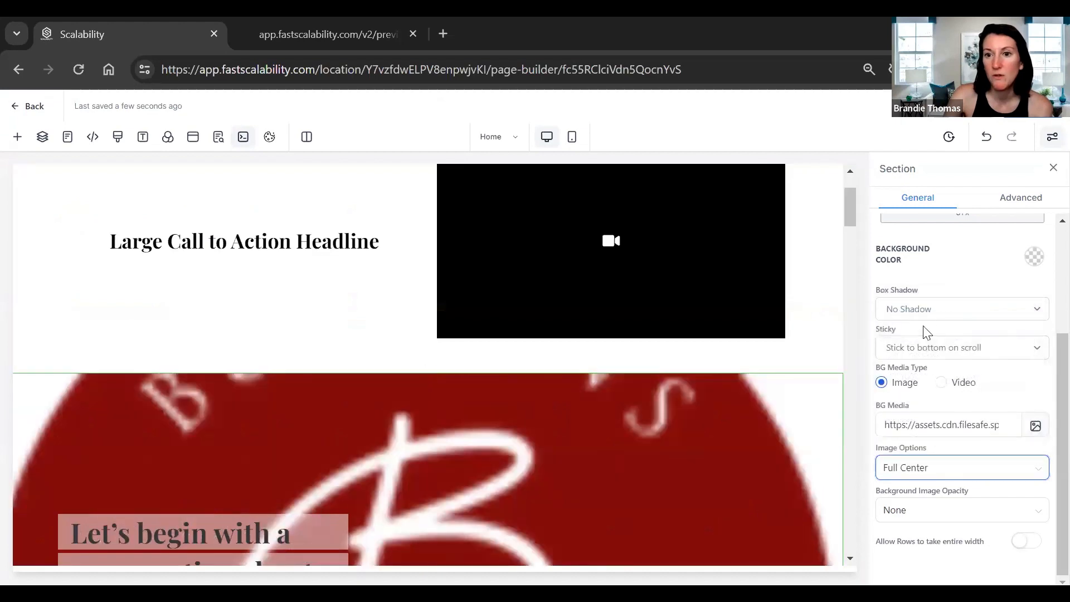
left_click(925, 468)
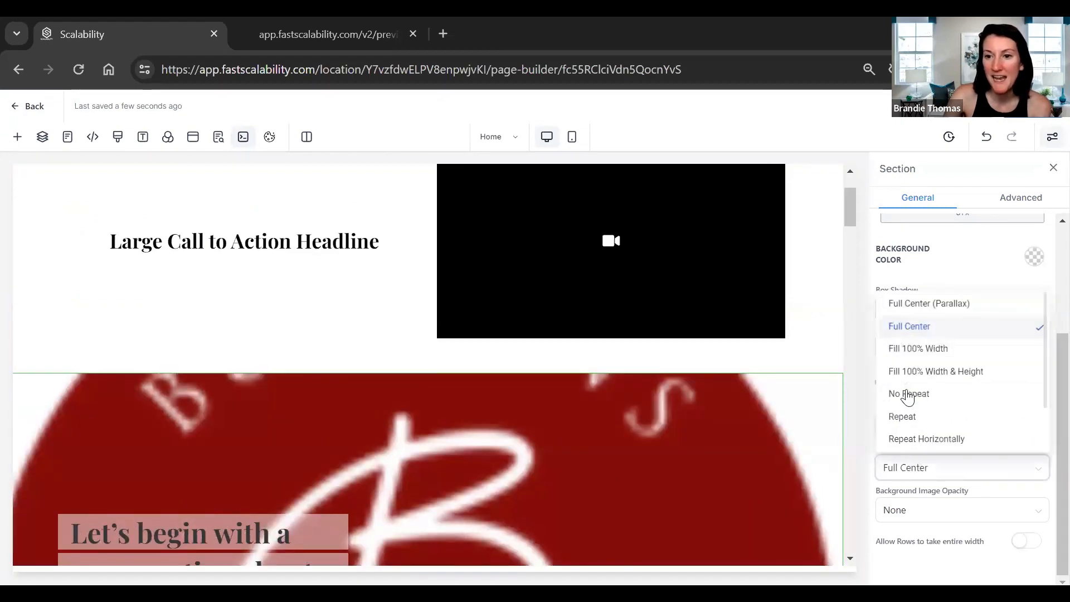
left_click(897, 371)
Set the hero background's Image Options to 'Full Center (Parallax)'.
scroll(658, 415, "down", 3)
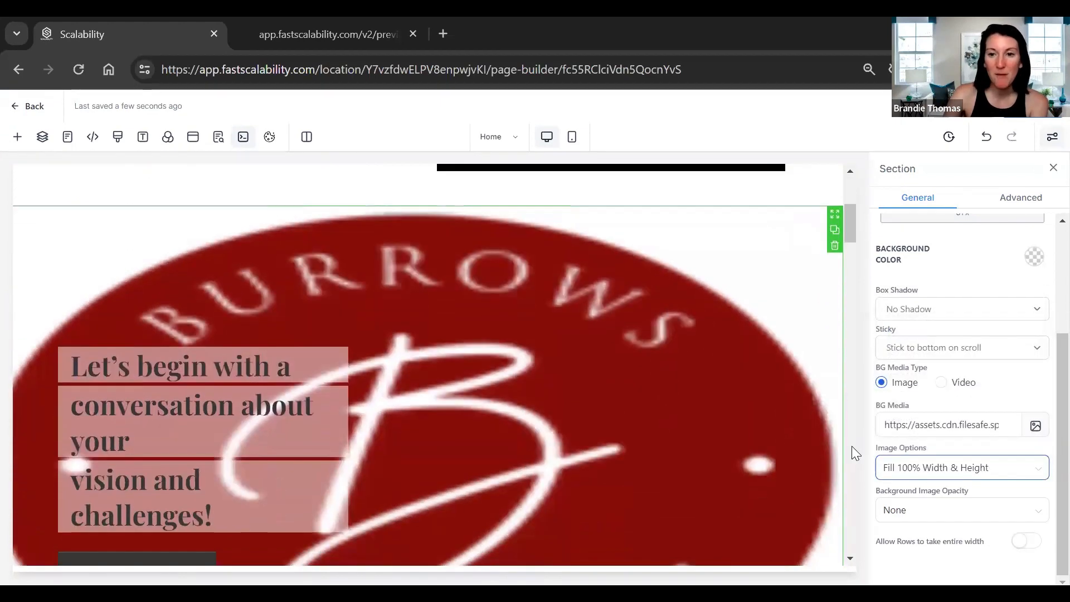
left_click(895, 347)
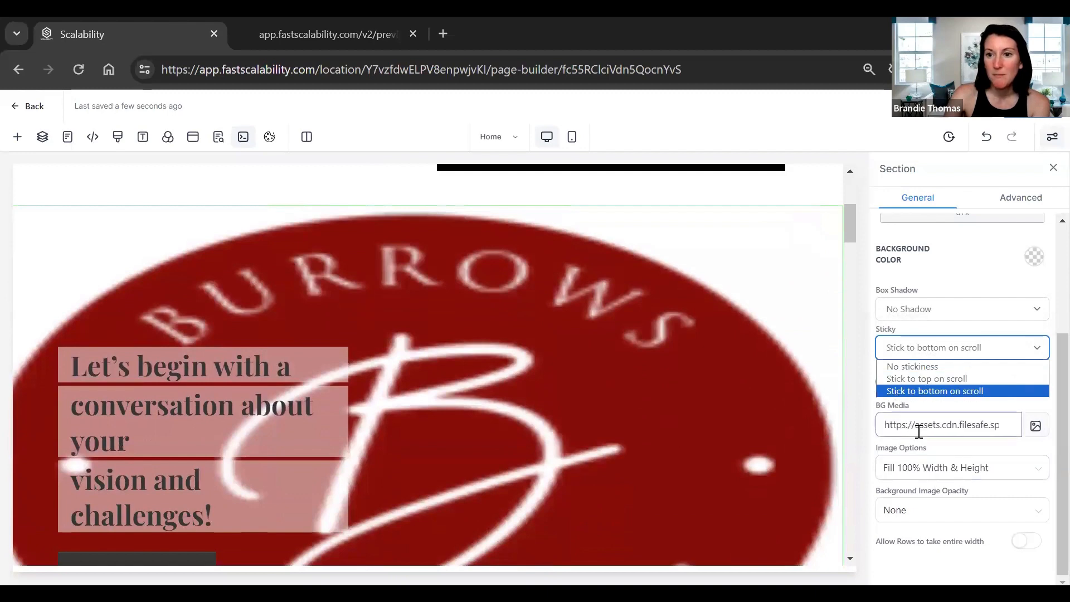
left_click(893, 456)
left_click(895, 466)
left_click(919, 308)
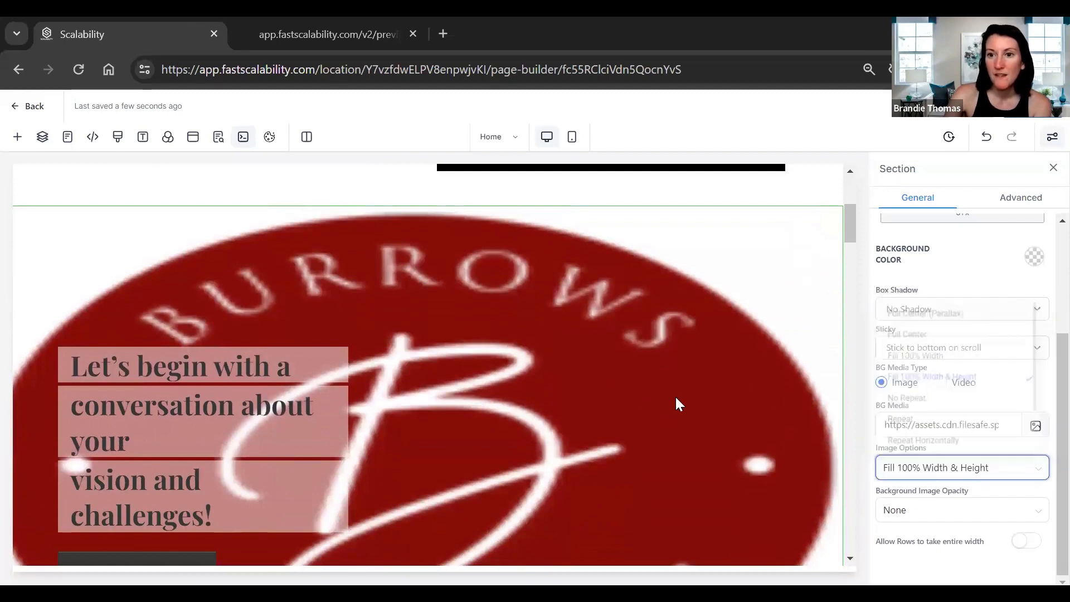
scroll(675, 397, "up", 2)
scroll(706, 403, "down", 5)
left_click_drag(848, 239, 846, 300)
Inspect the about section's second column and its first Lorem Ipsum paragraph.
left_click(625, 352)
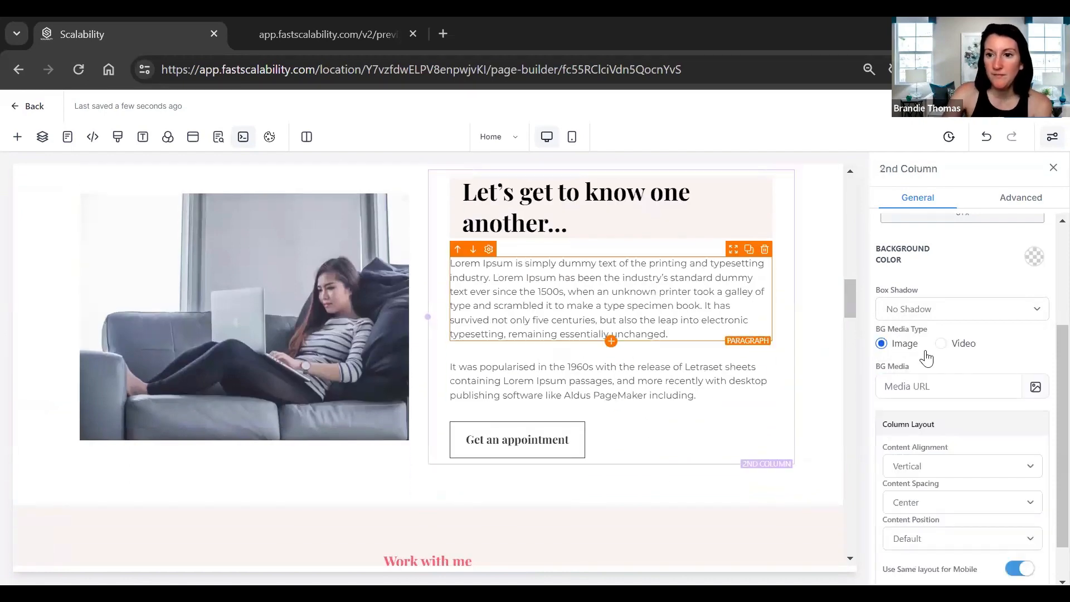
scroll(1044, 423, "down", 1)
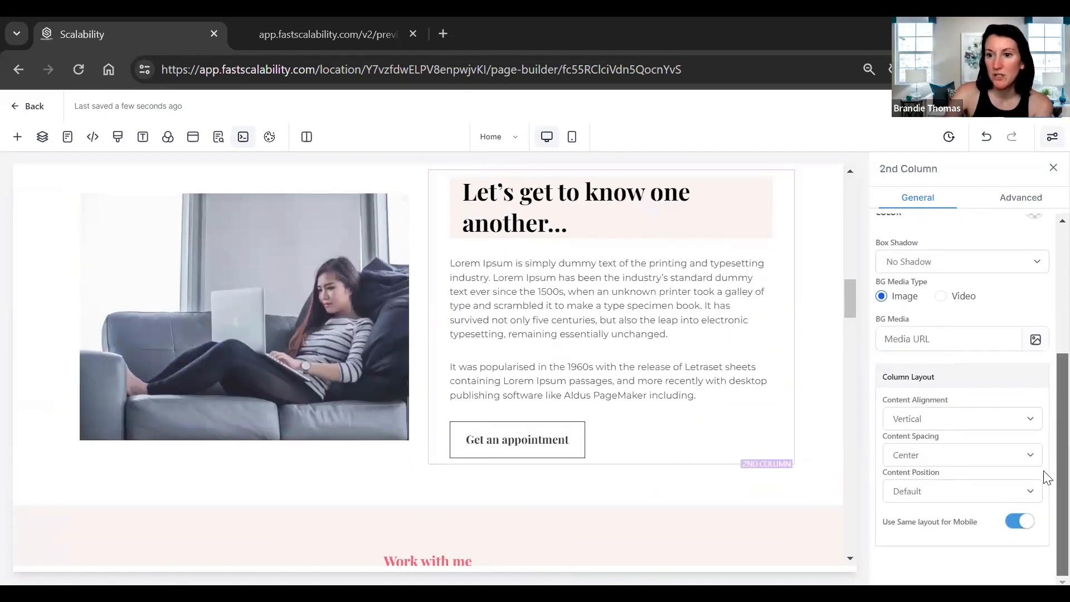
left_click(610, 281)
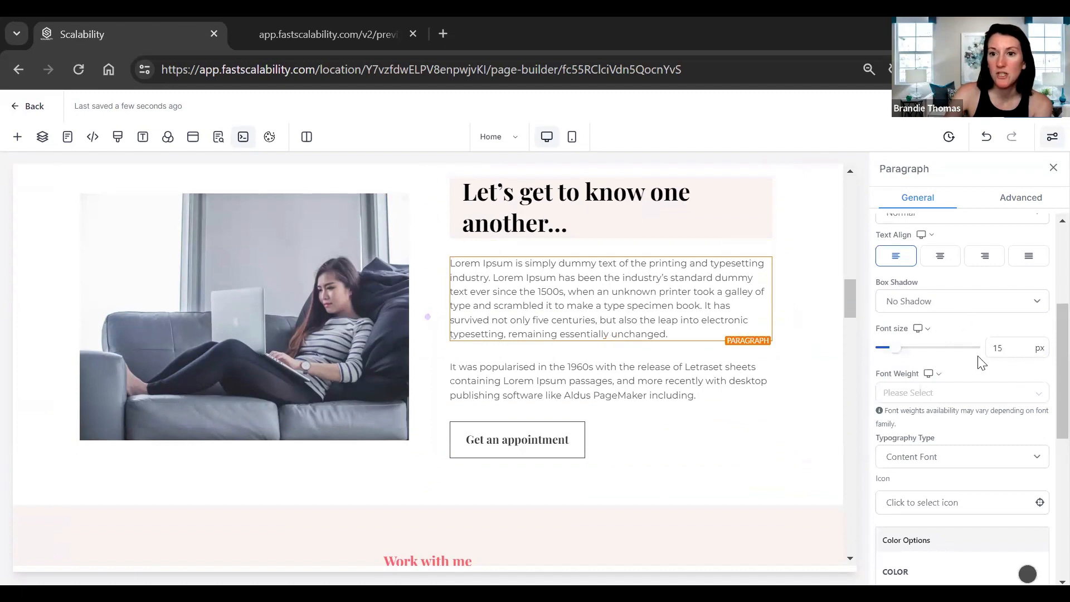
scroll(987, 390, "down", 5)
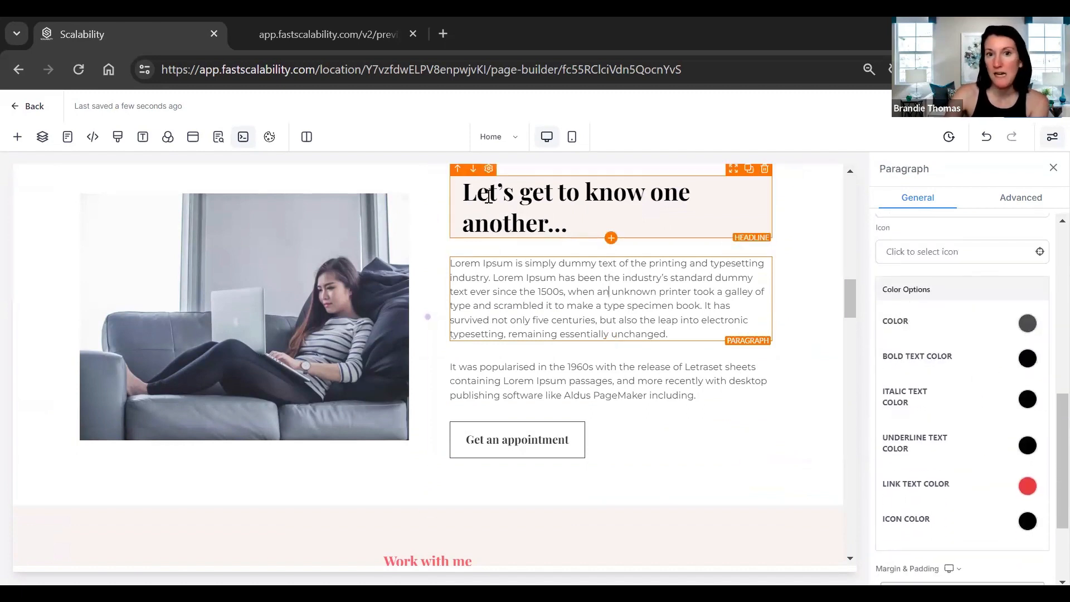
Review the 'Let's get to know one another...' headline's General and Advanced settings, then select the sofa photo.
left_click_drag(477, 192, 516, 190)
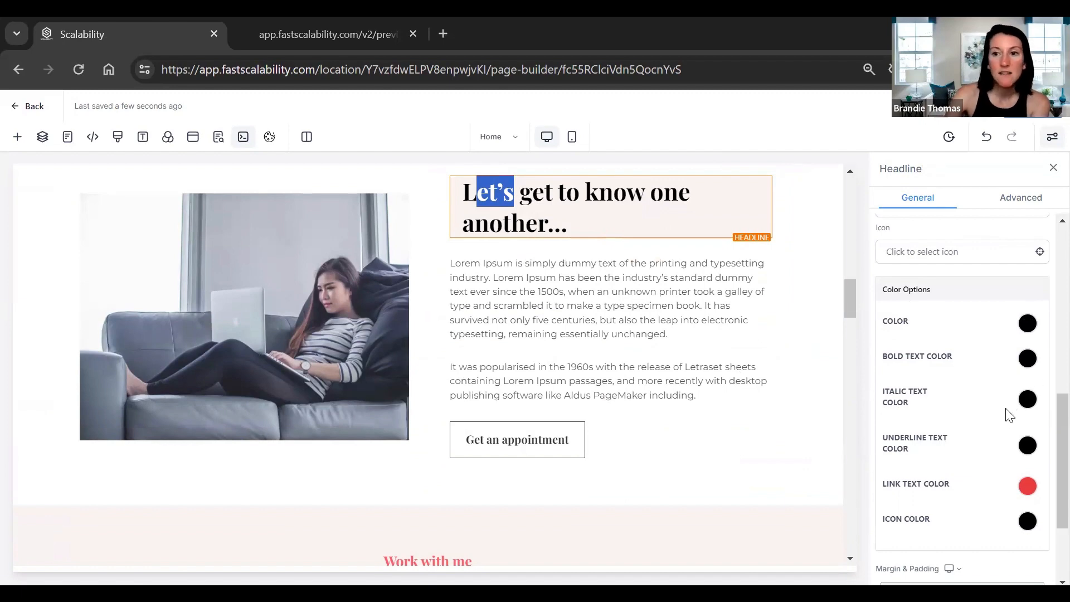
scroll(989, 452, "down", 2)
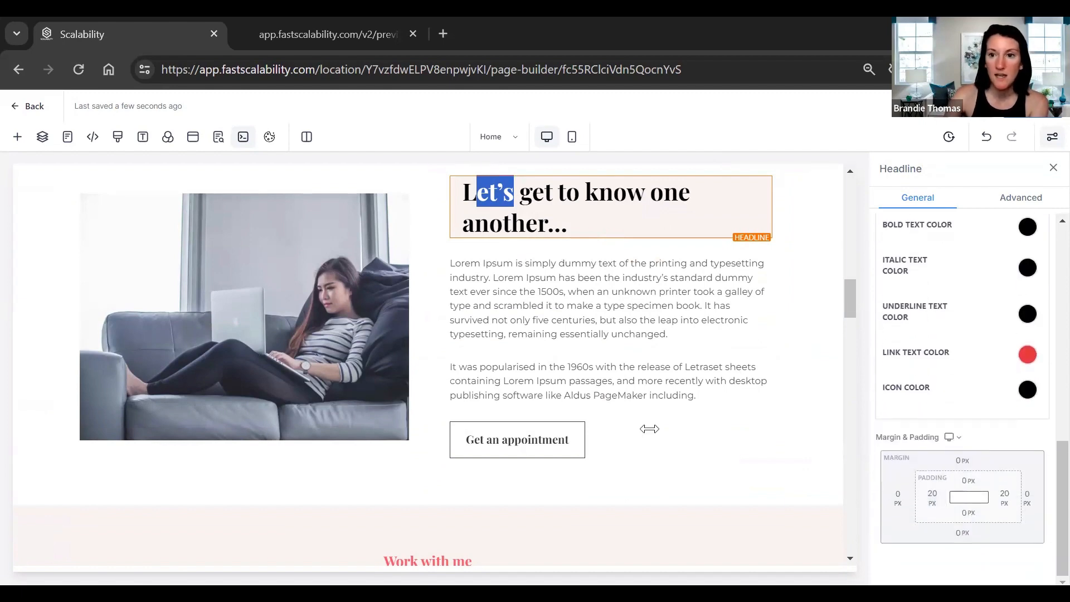
scroll(632, 404, "down", 1)
scroll(633, 403, "down", 3)
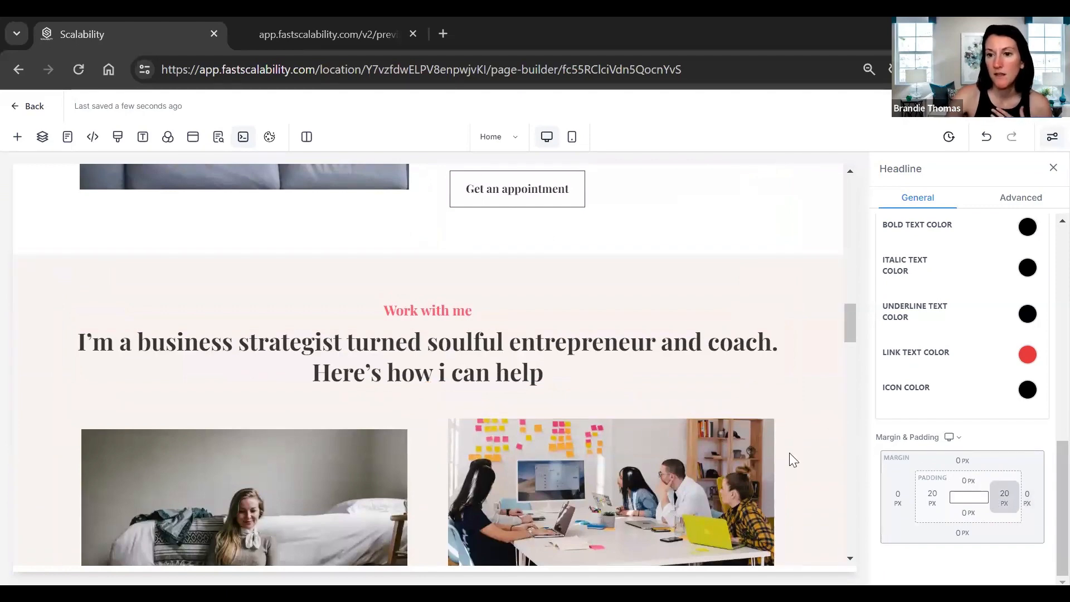
scroll(780, 454, "up", 4)
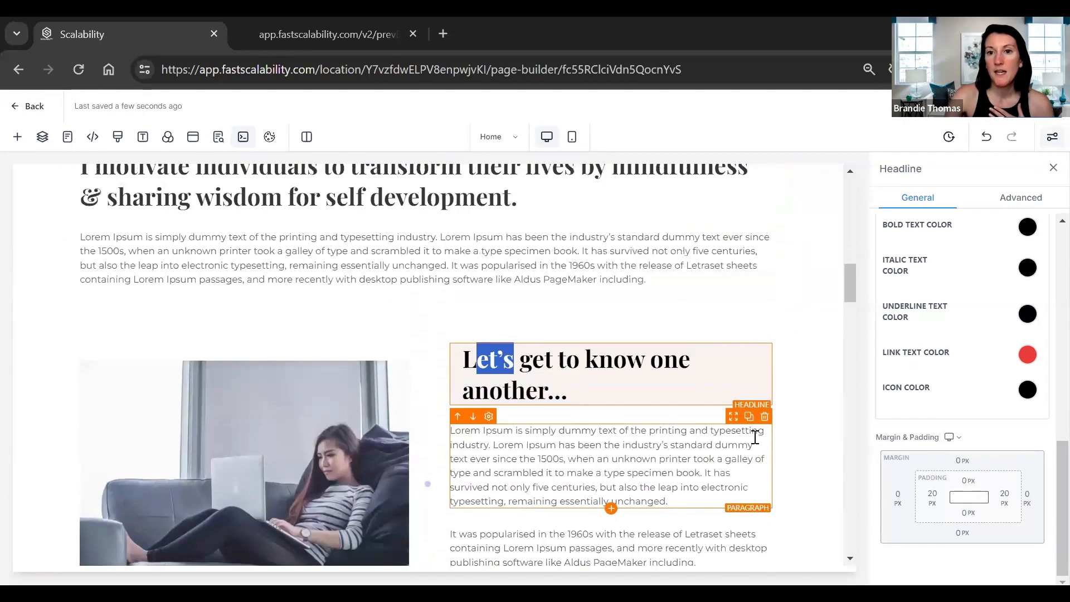
left_click(1015, 204)
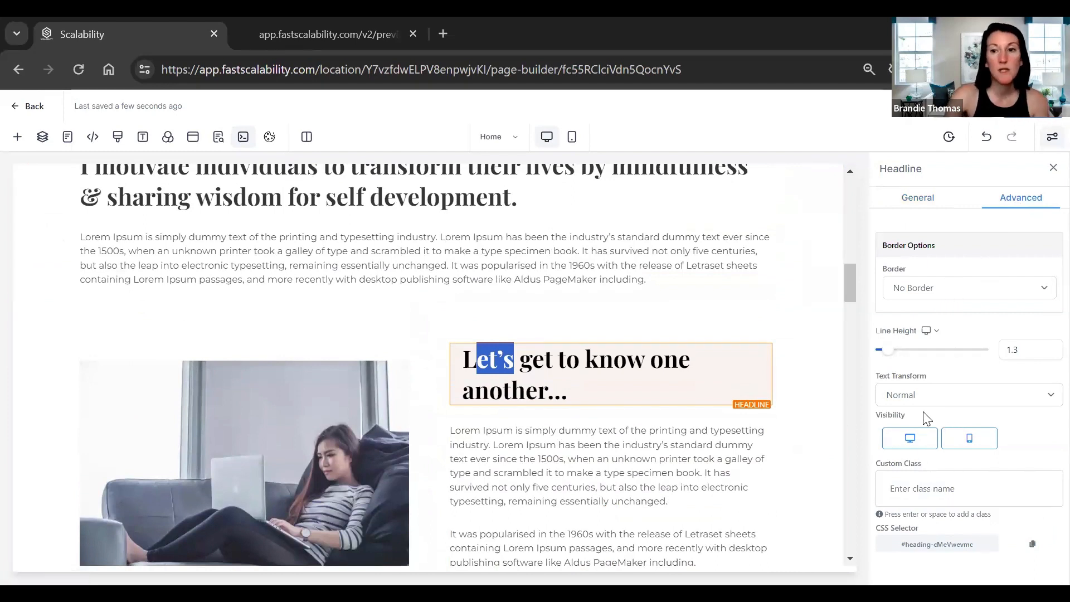
left_click(918, 203)
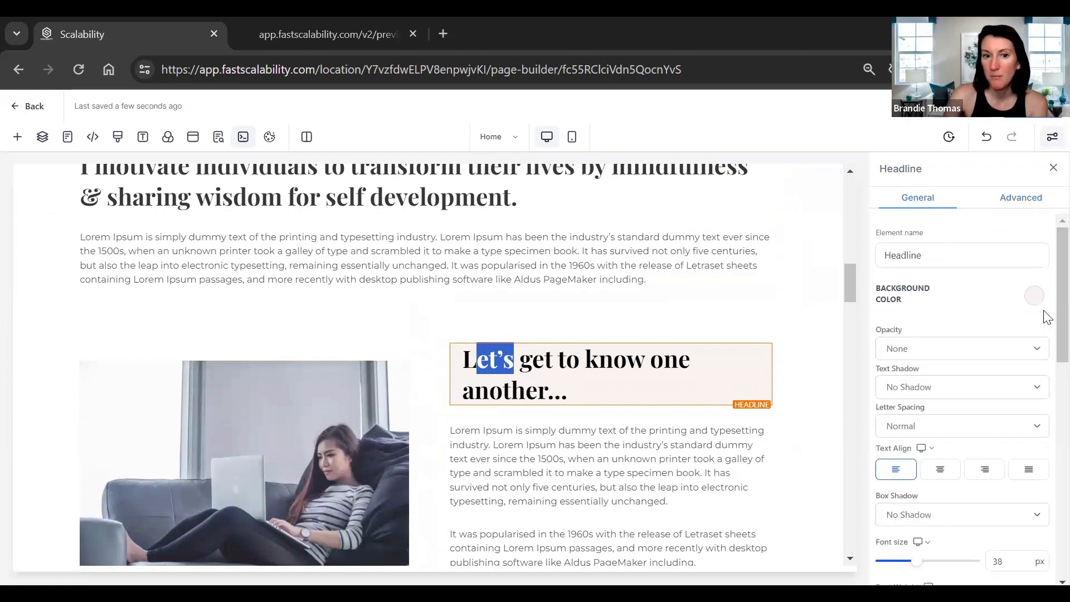
left_click_drag(1044, 312, 1044, 389)
left_click(230, 446)
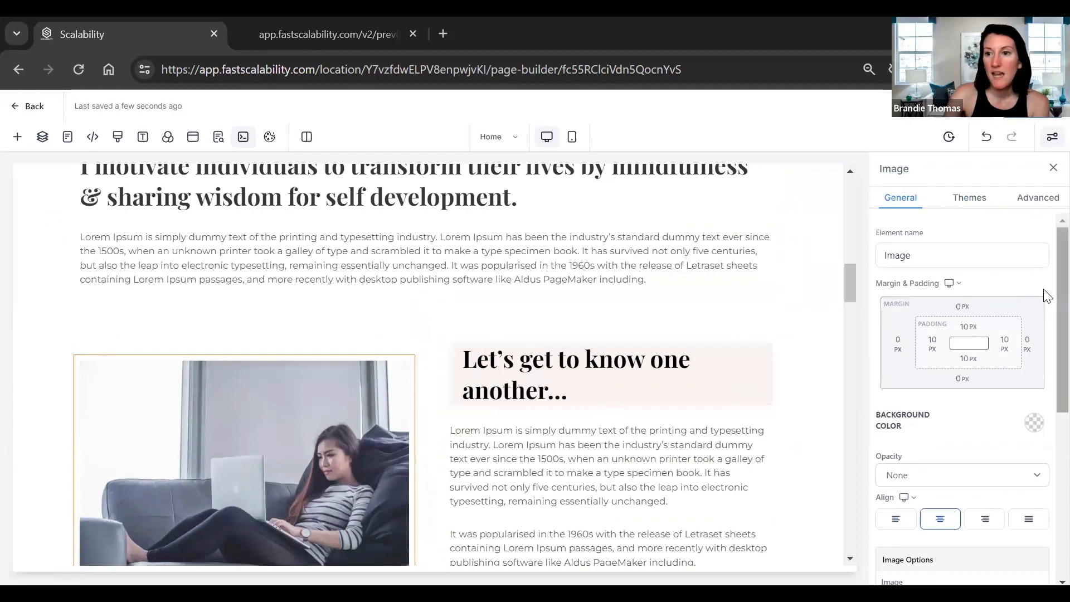
scroll(1044, 335, "down", 5)
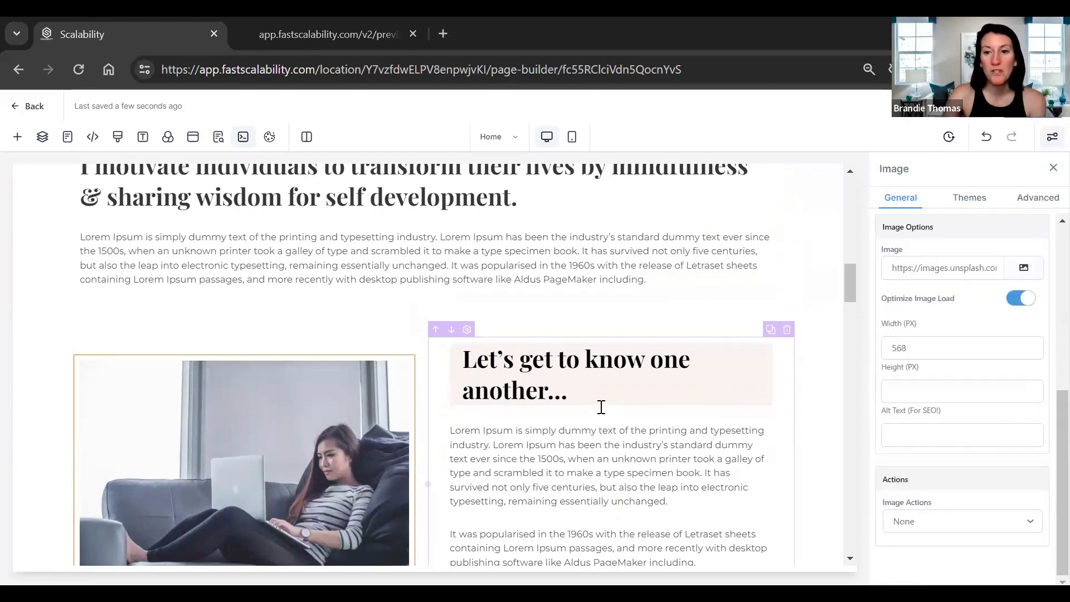
scroll(779, 307, "down", 2)
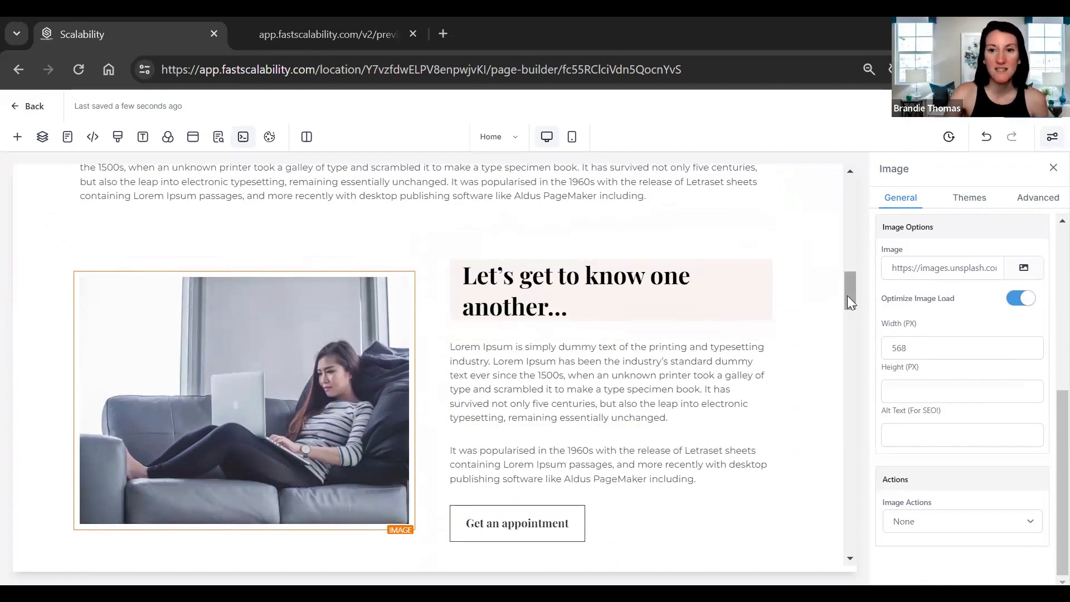
left_click_drag(846, 294, 842, 319)
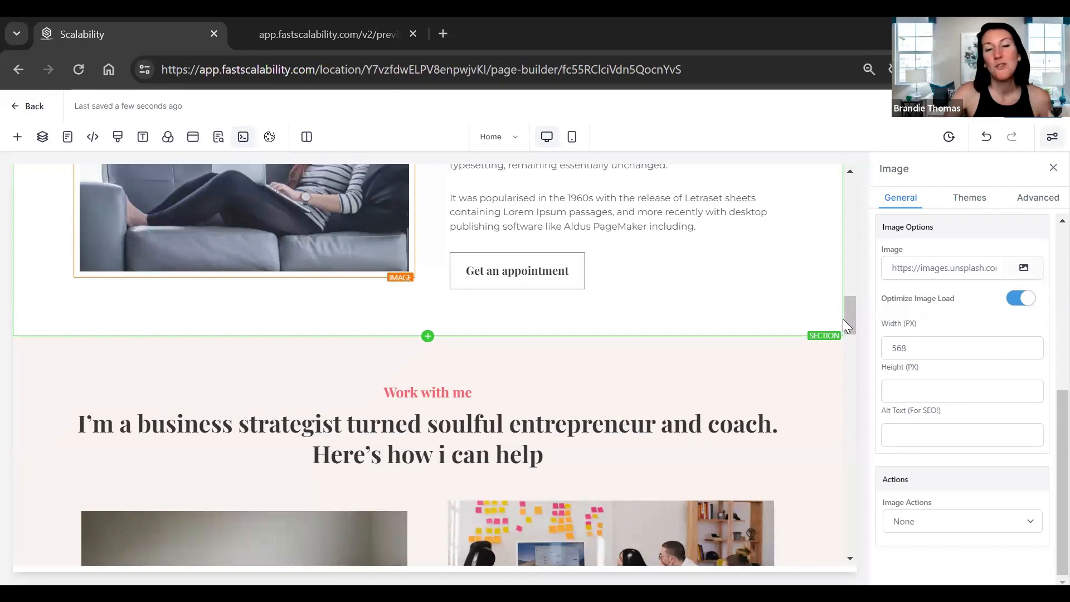
scroll(426, 319, "up", 5)
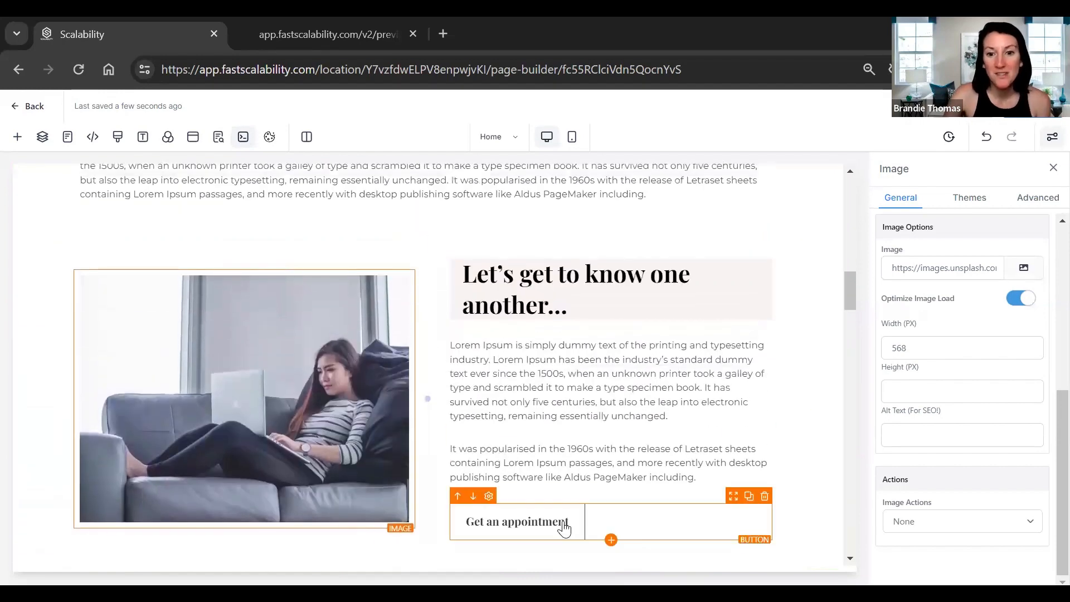
Open the Get an appointment button's link-to list, dismiss it unchanged, and select the about section.
left_click(565, 527)
scroll(1042, 401, "down", 5)
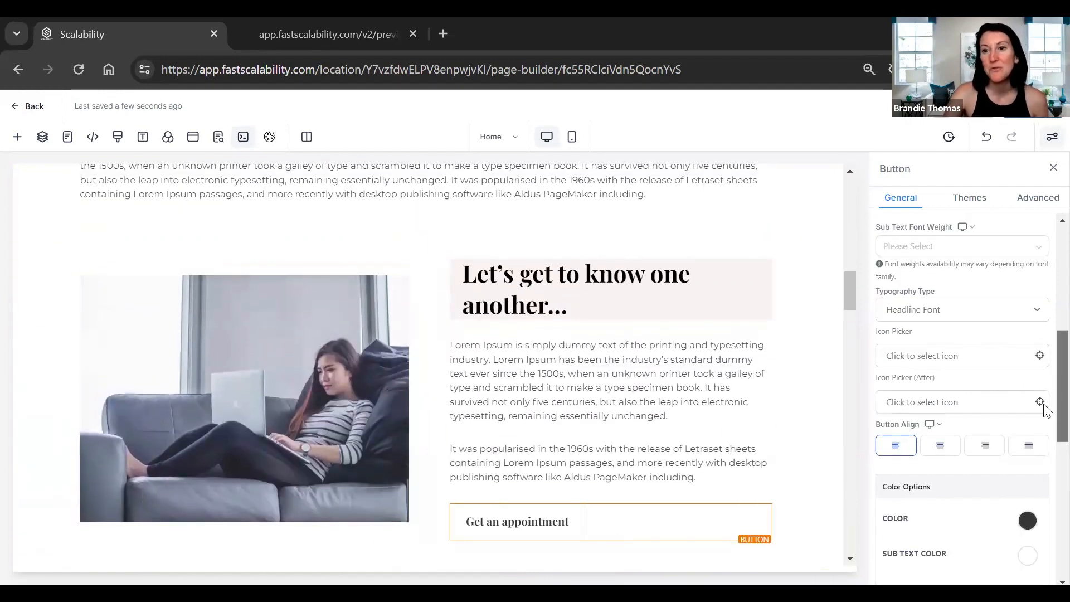
scroll(1045, 513, "down", 3)
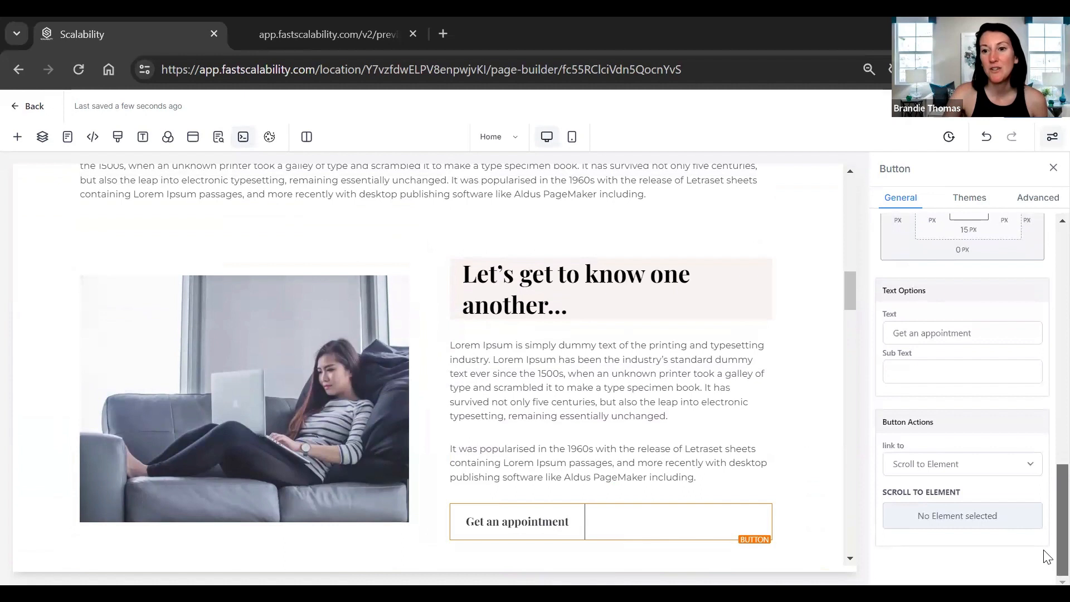
left_click(935, 473)
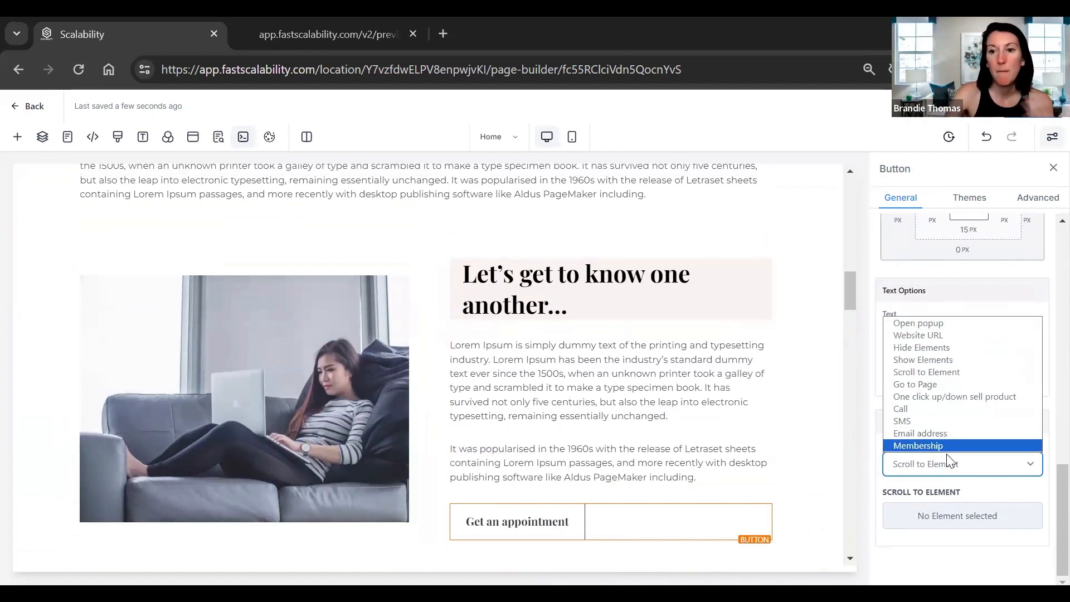
left_click(802, 496)
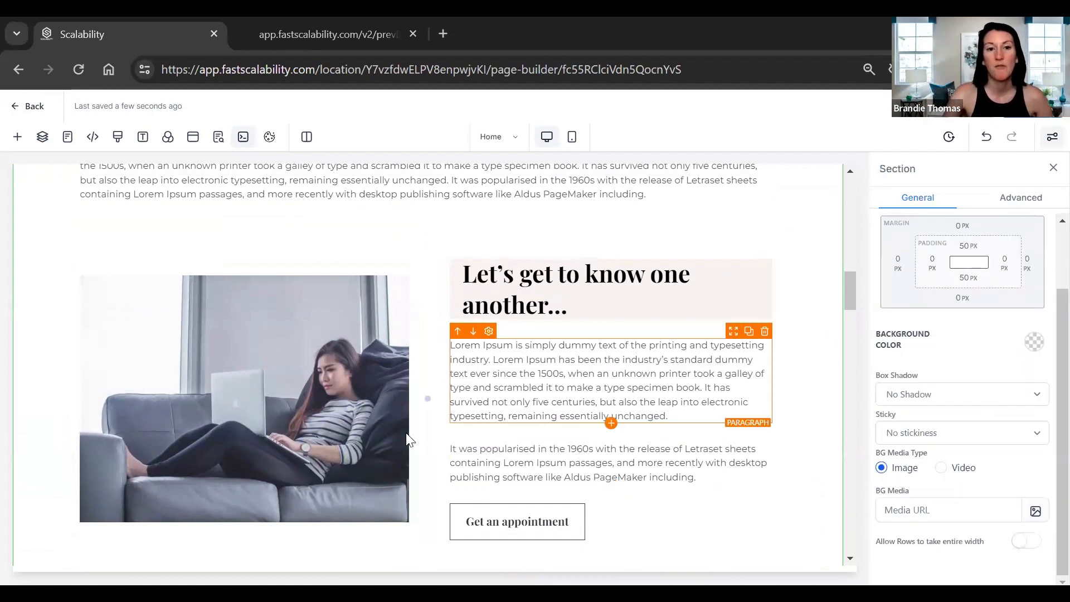
Open Image settings for the laptop photo, then scroll through the blog, team, testimonial and contact sections.
left_click(246, 361)
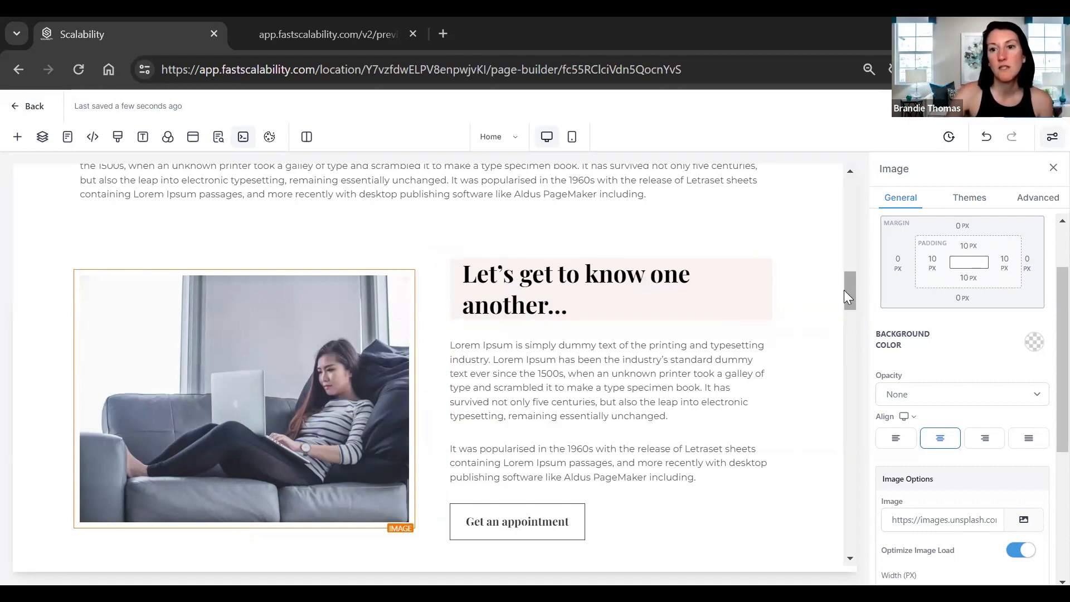
left_click_drag(846, 290, 849, 350)
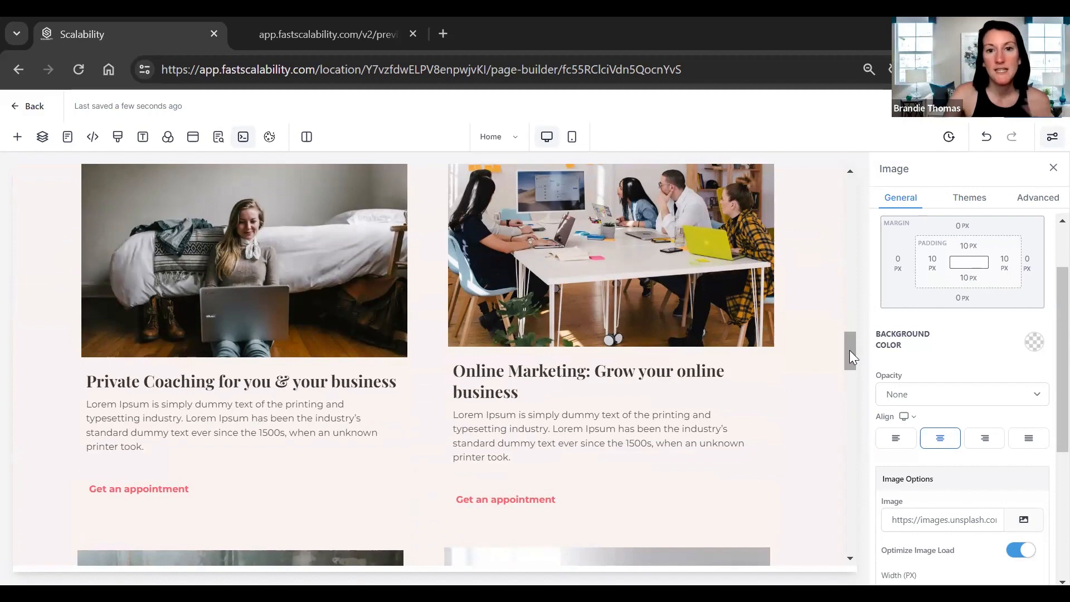
left_click_drag(849, 349, 835, 388)
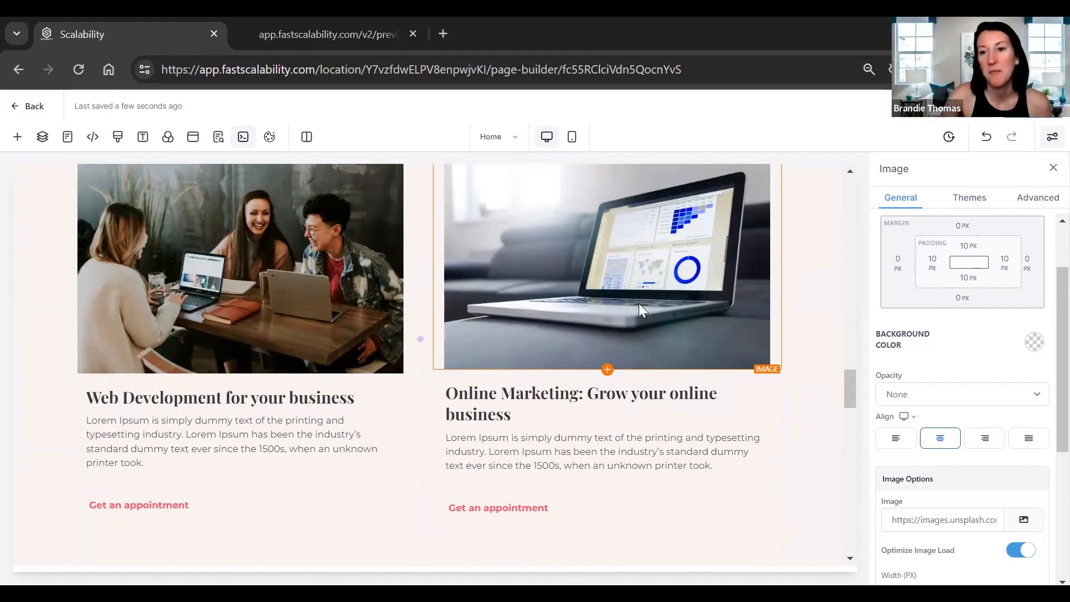
left_click_drag(848, 406, 806, 188)
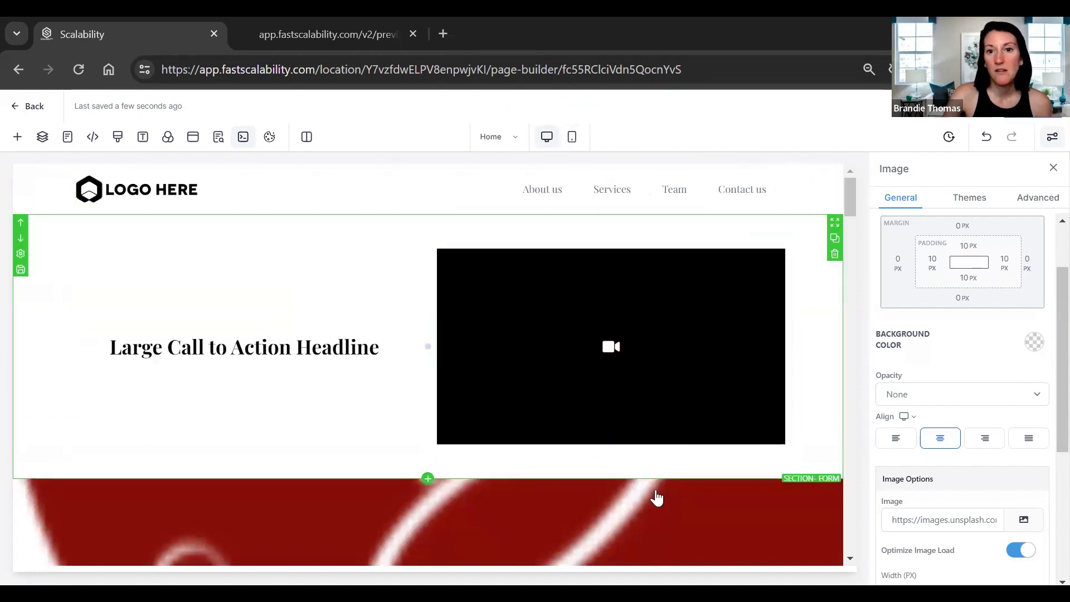
scroll(366, 489, "down", 5)
scroll(599, 479, "down", 5)
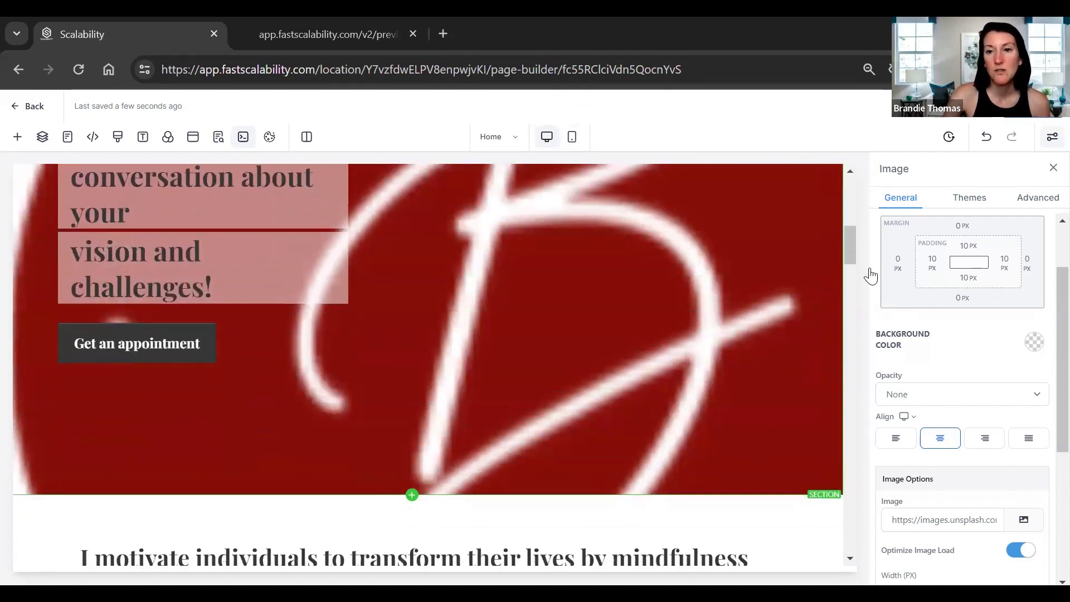
scroll(849, 295, "down", 3)
scroll(850, 295, "down", 5)
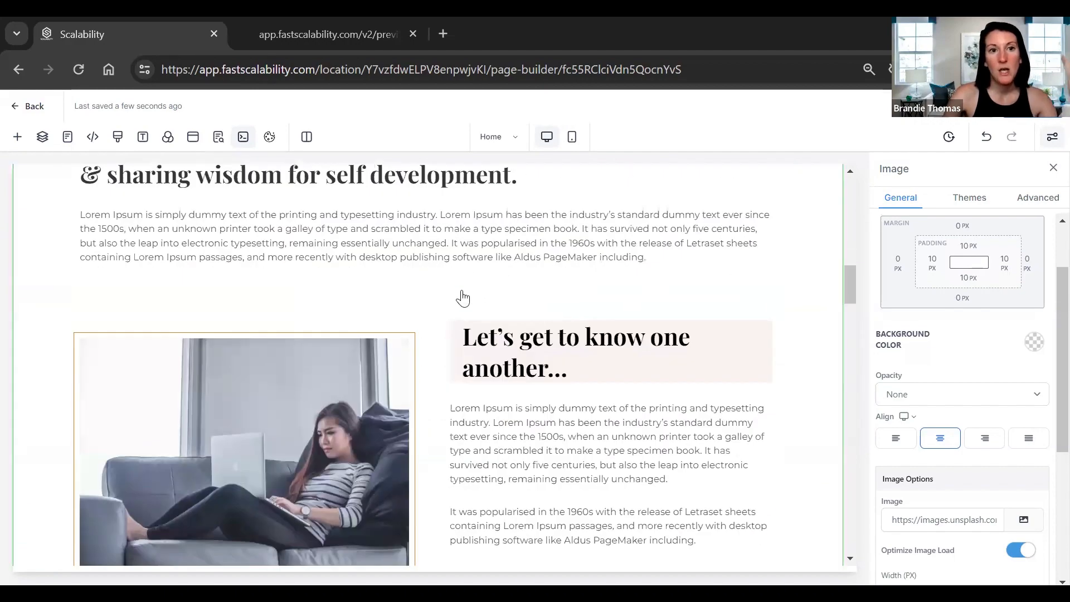